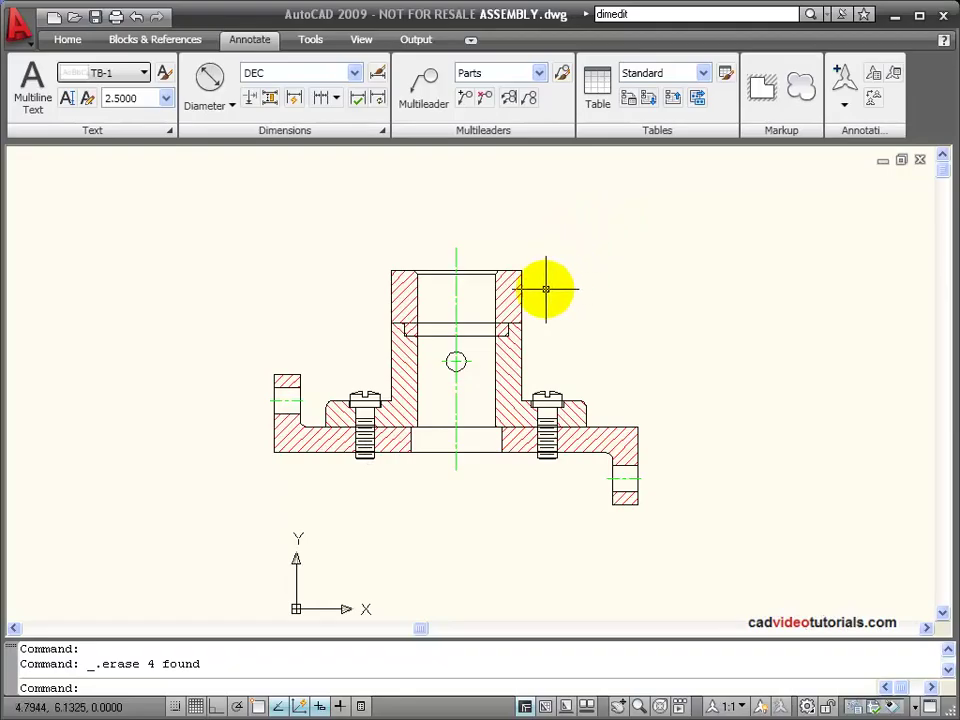
Step: Keep Parts selected in the Multileader Style list on the Annotate tab
click(540, 75)
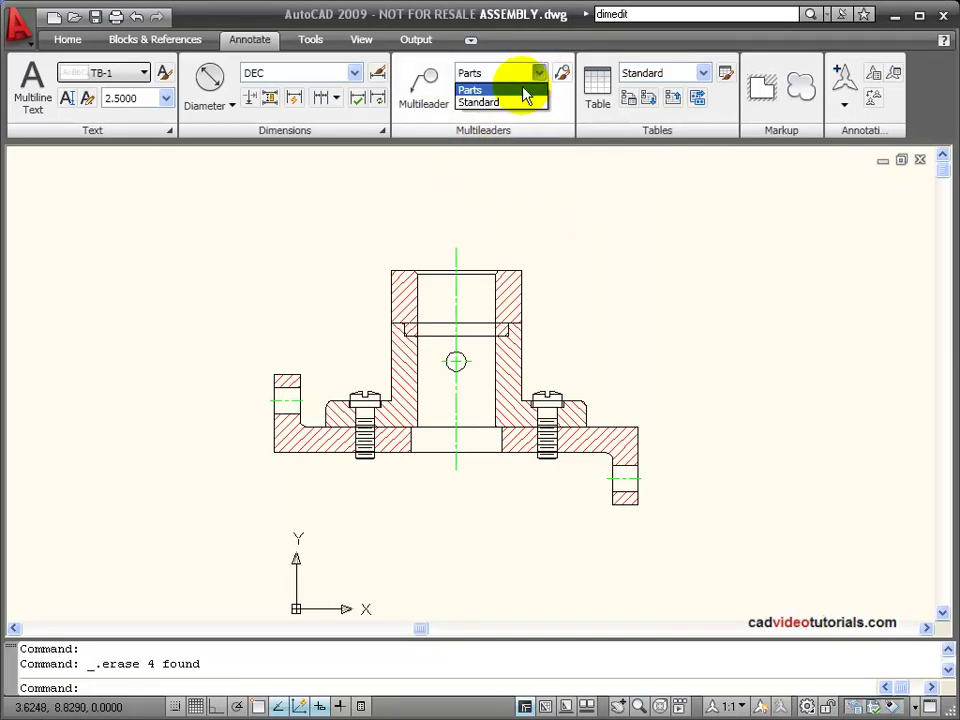
click(524, 90)
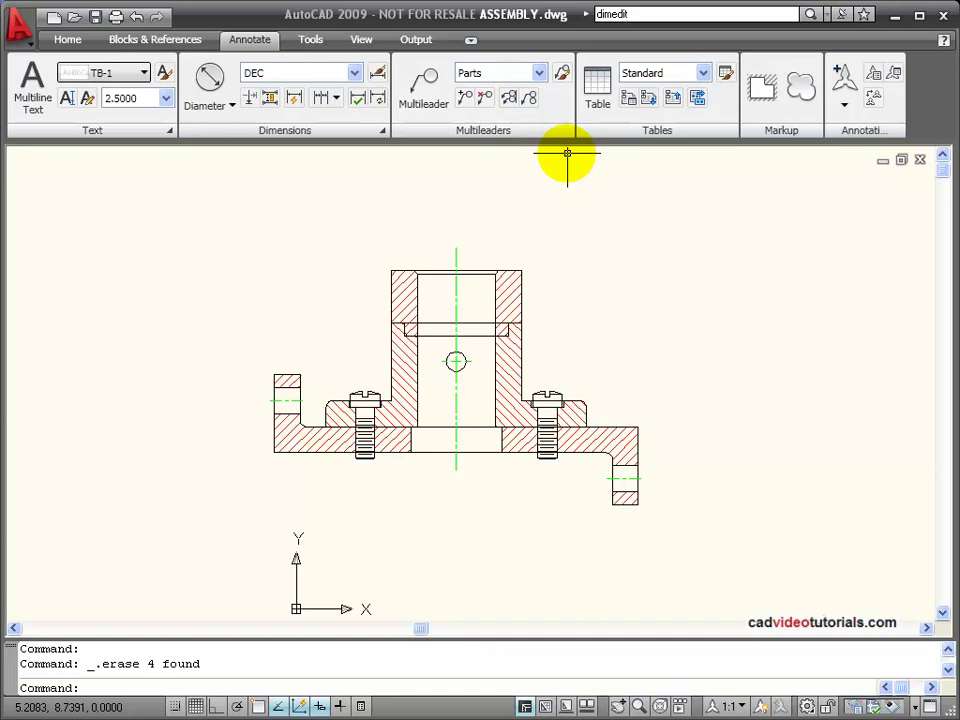
Step: Add balloon A pointing at the upper sleeve's top-right corner, landing up and right
click(433, 85)
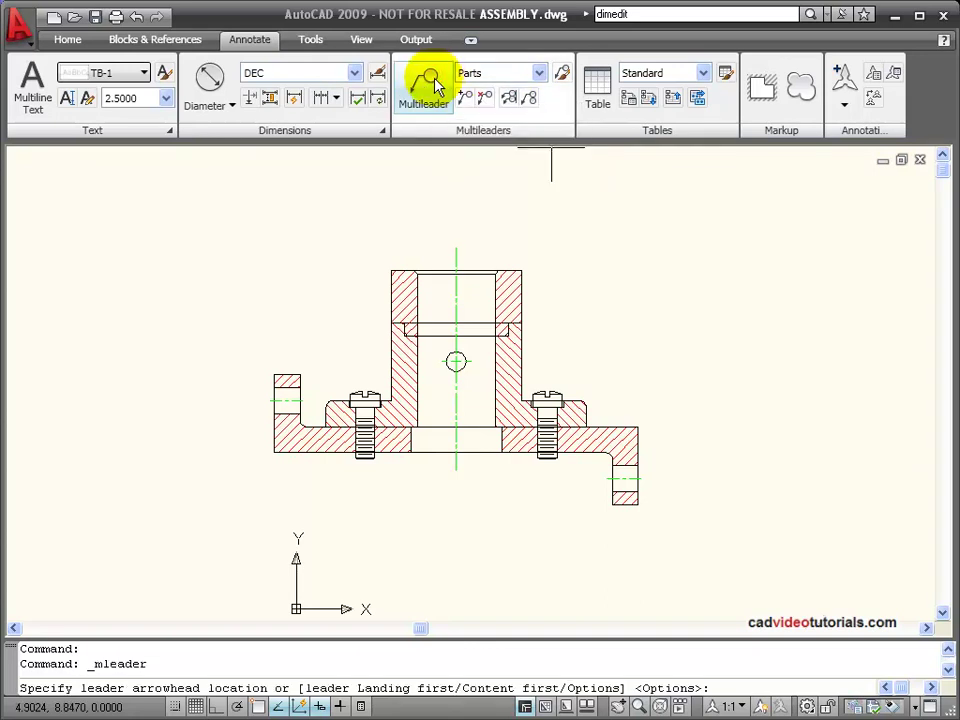
click(520, 270)
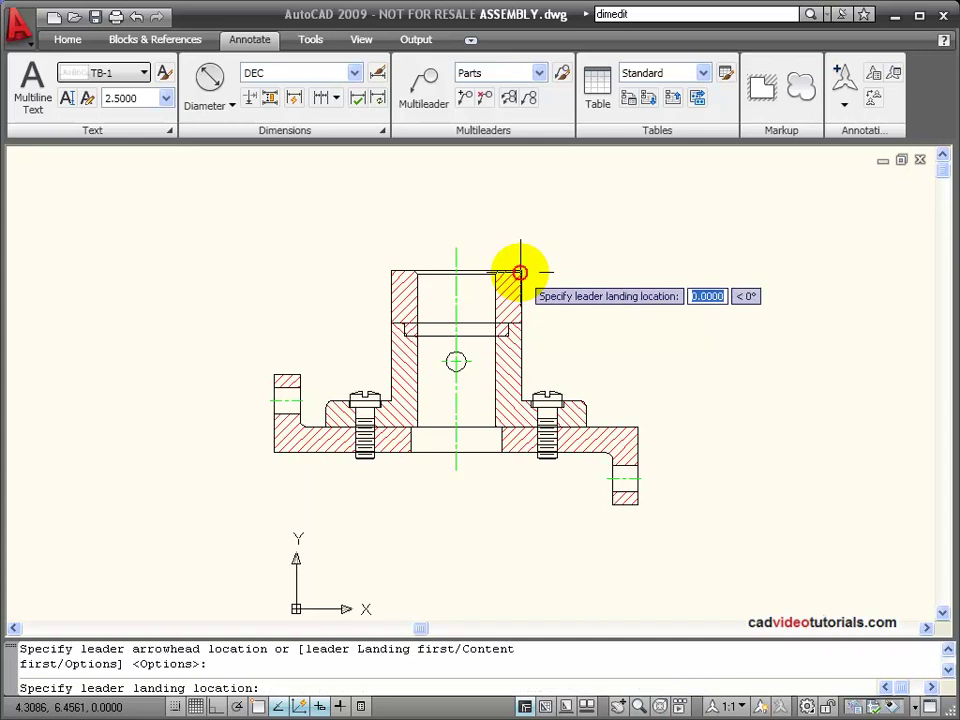
click(580, 201)
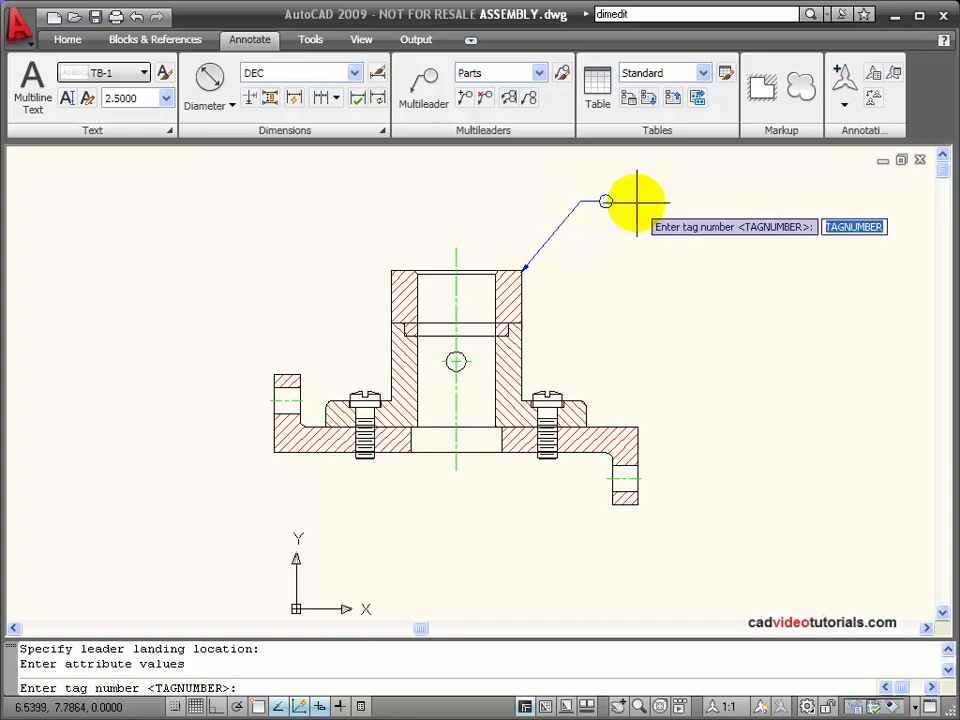
text(A)
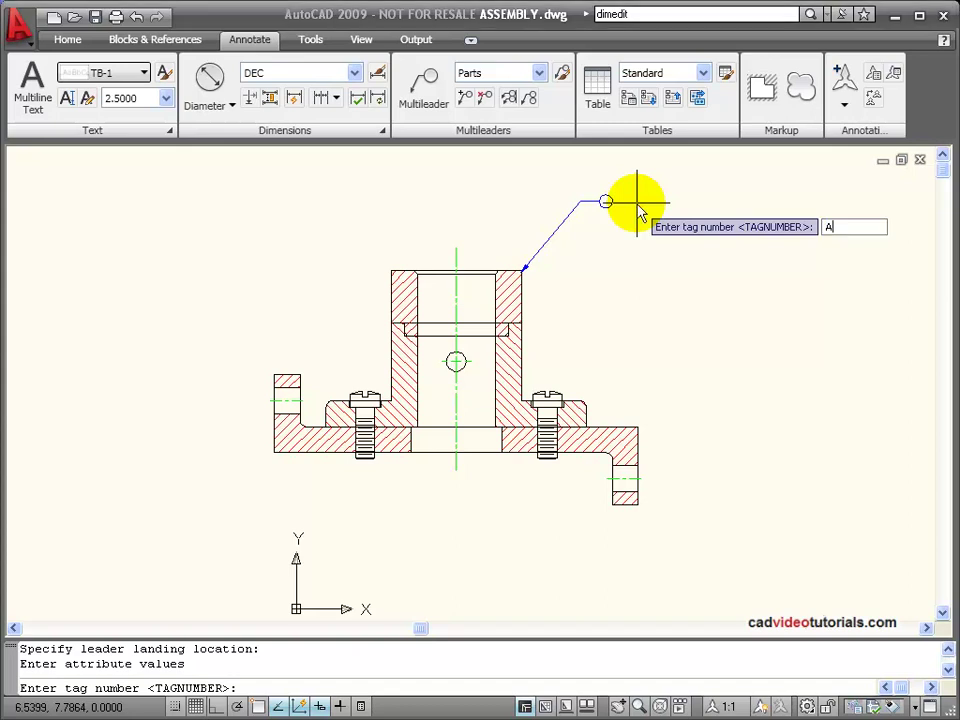
key(Return)
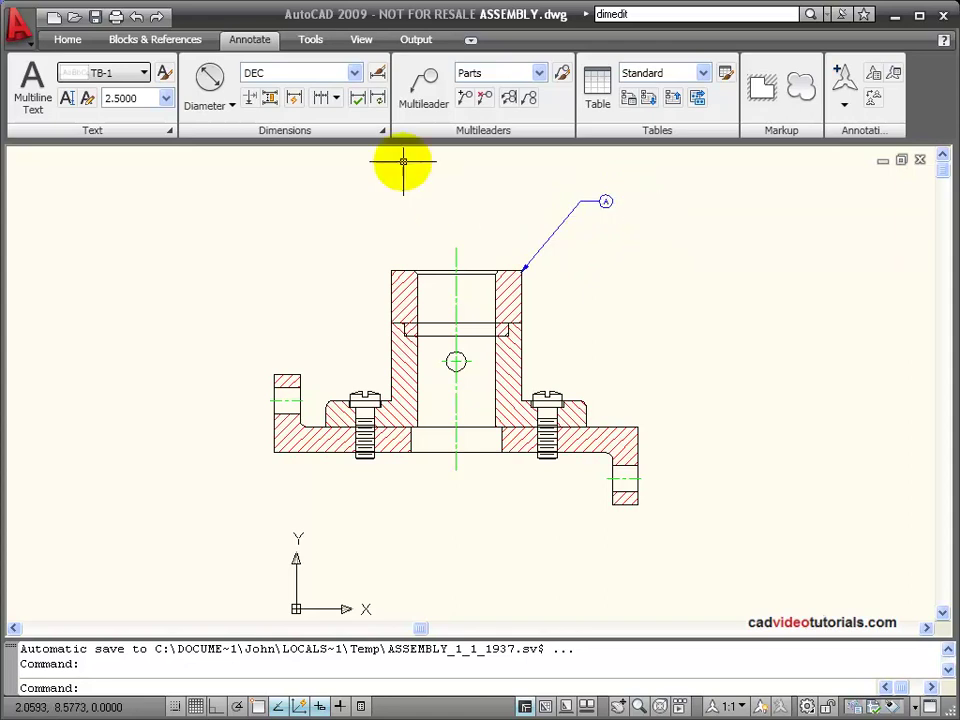
Step: Add balloons B (edge beside right screw) and C (right flange edge), both landing to the right
click(420, 86)
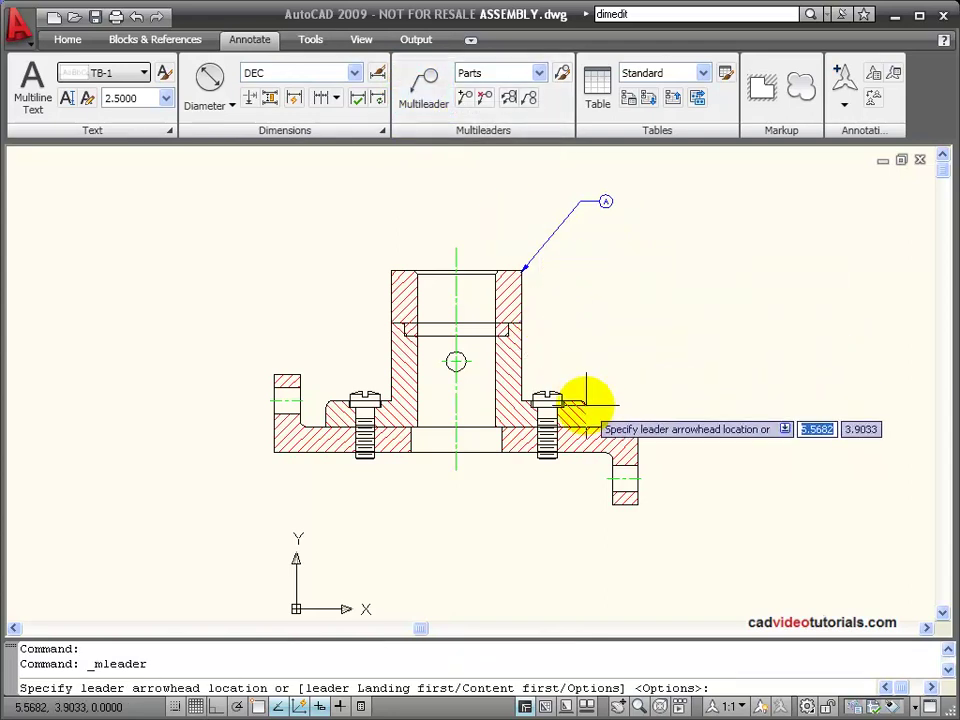
click(589, 400)
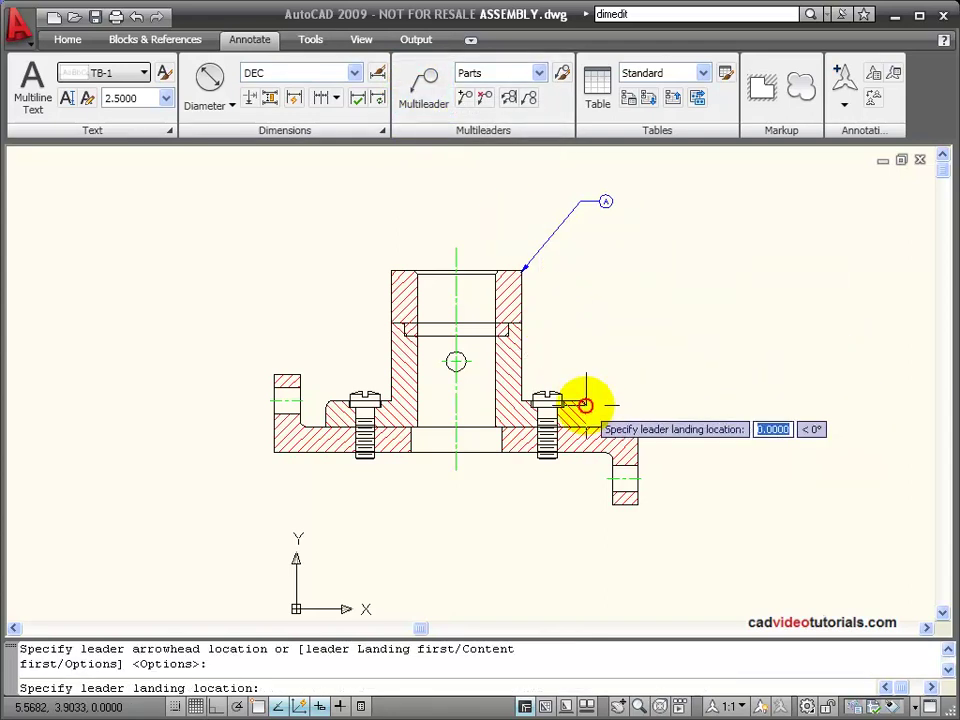
click(669, 336)
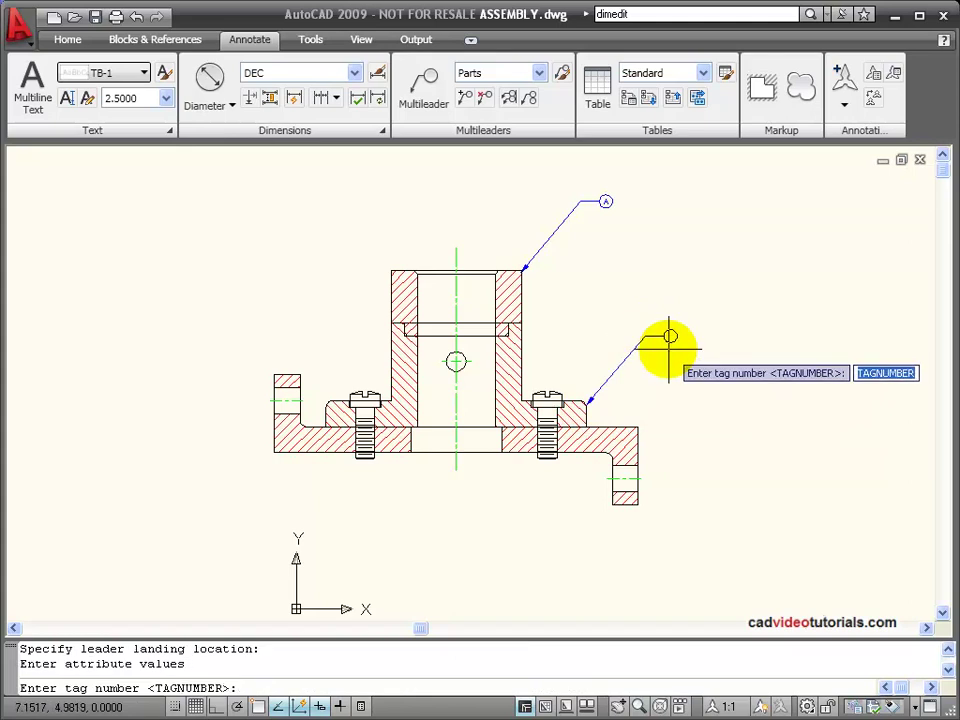
text(B)
key(Return)
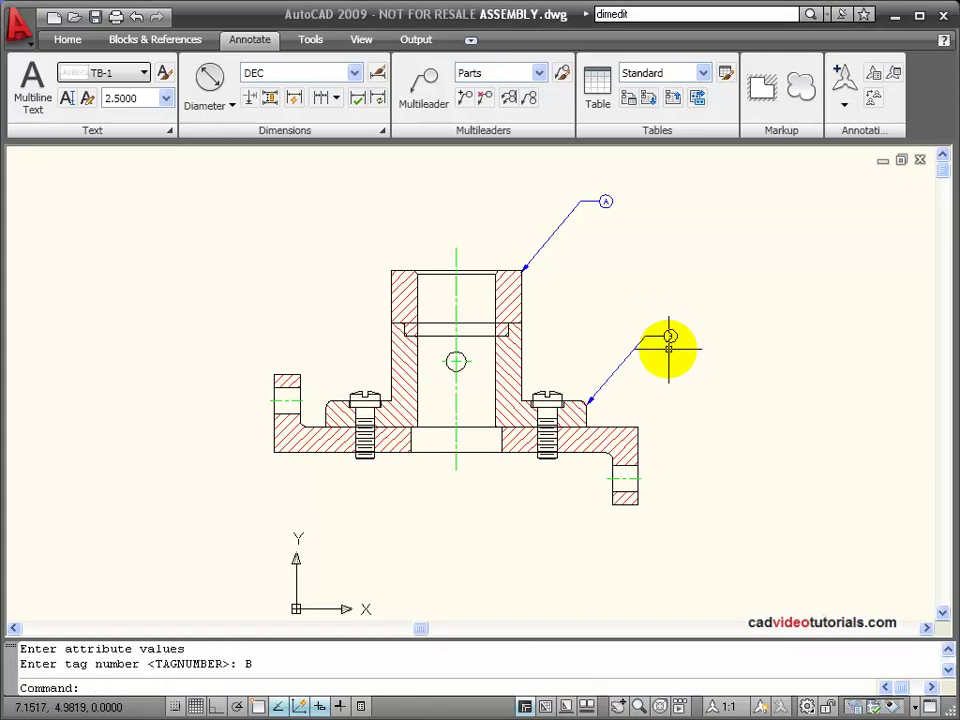
click(432, 88)
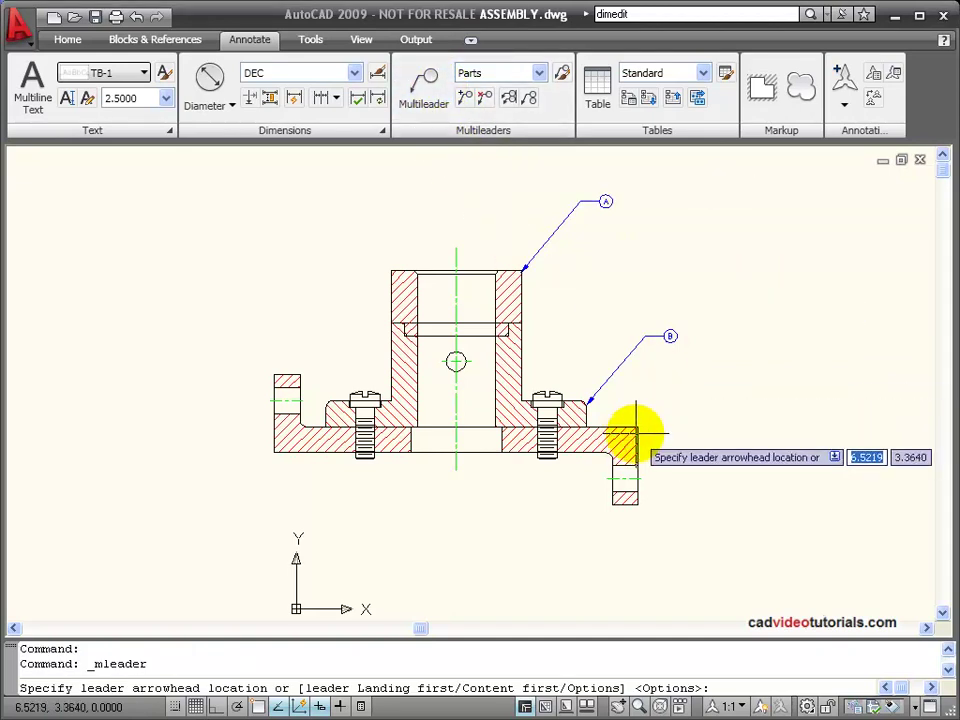
click(637, 432)
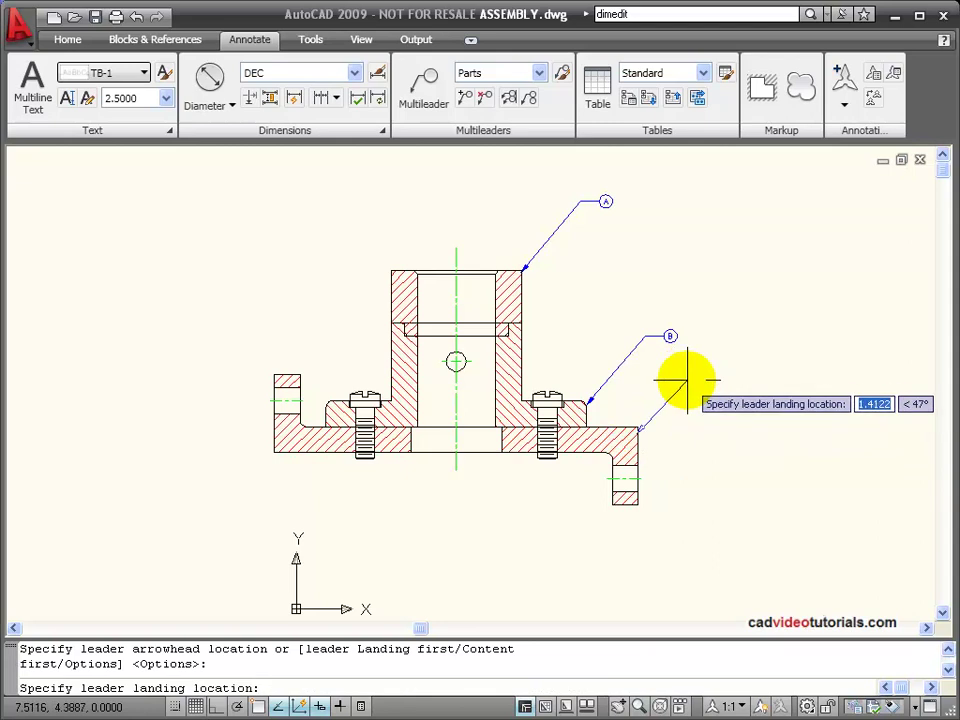
click(686, 379)
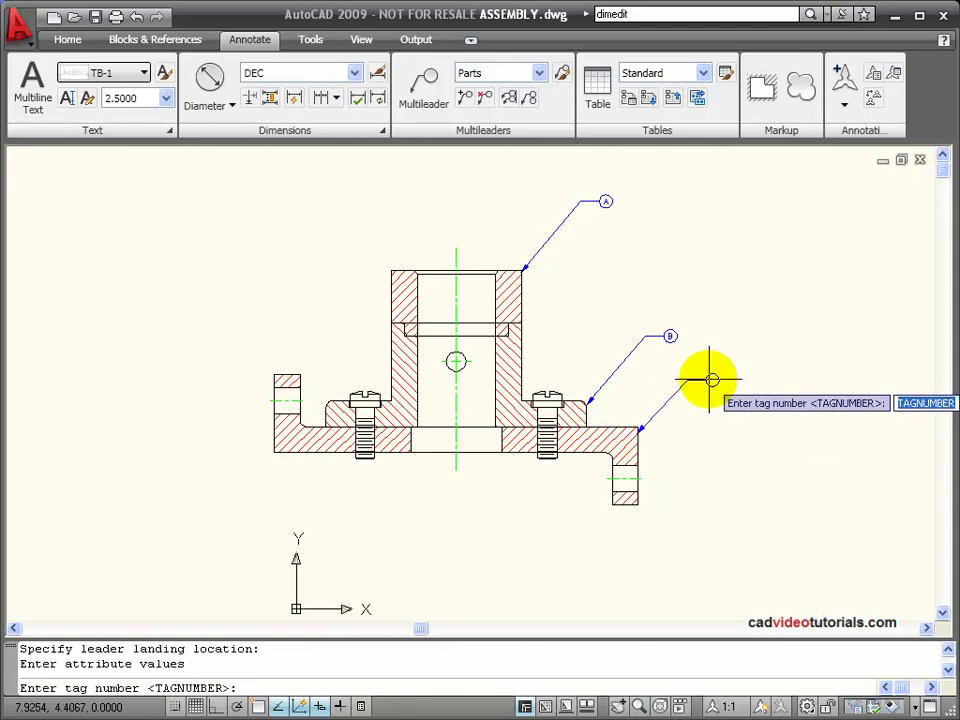
text(C)
key(Return)
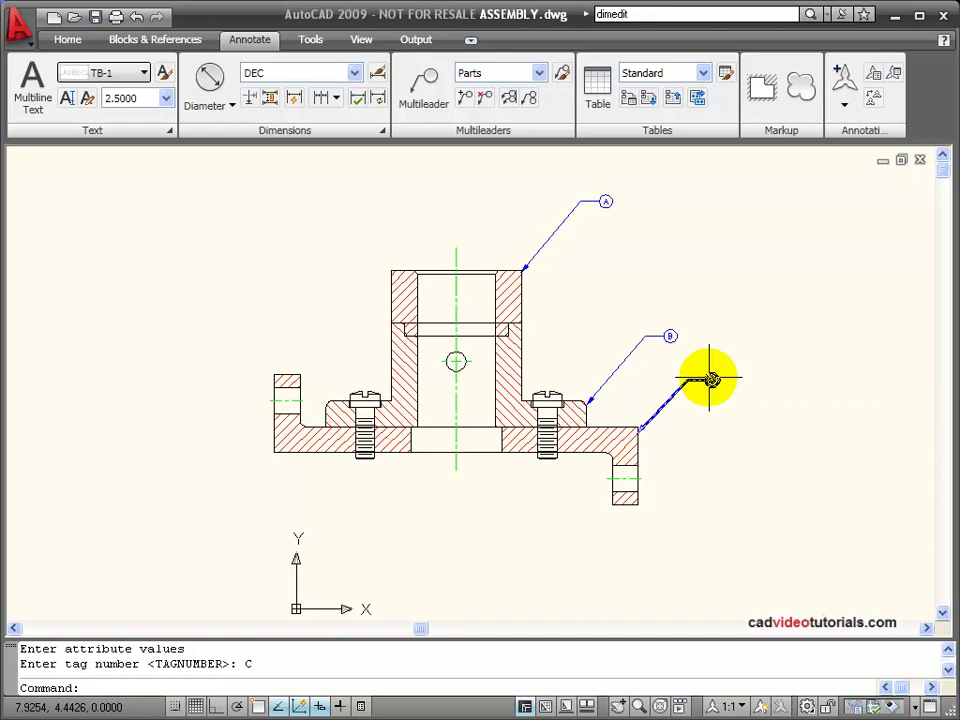
Step: Add balloon D pointing at the left screw's bottom, with its landing below the base
click(421, 100)
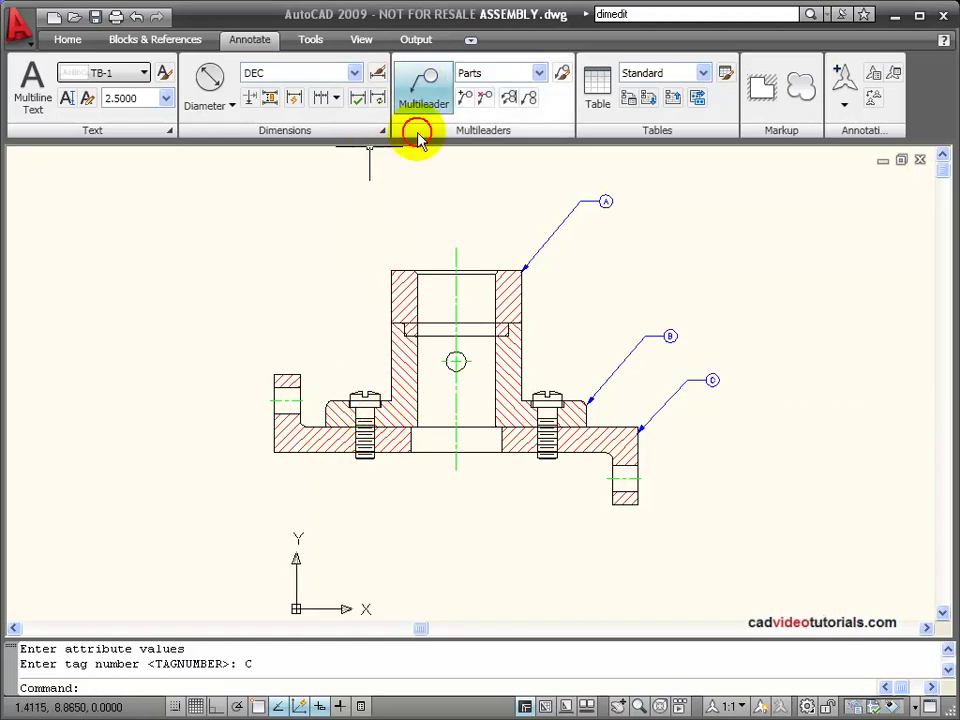
click(357, 453)
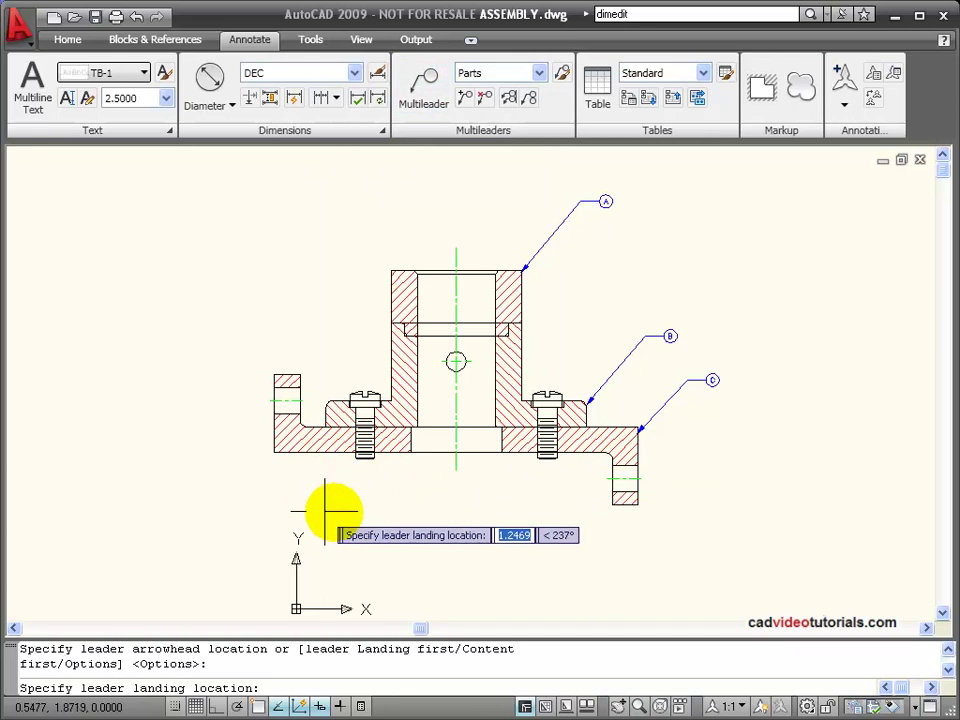
click(425, 522)
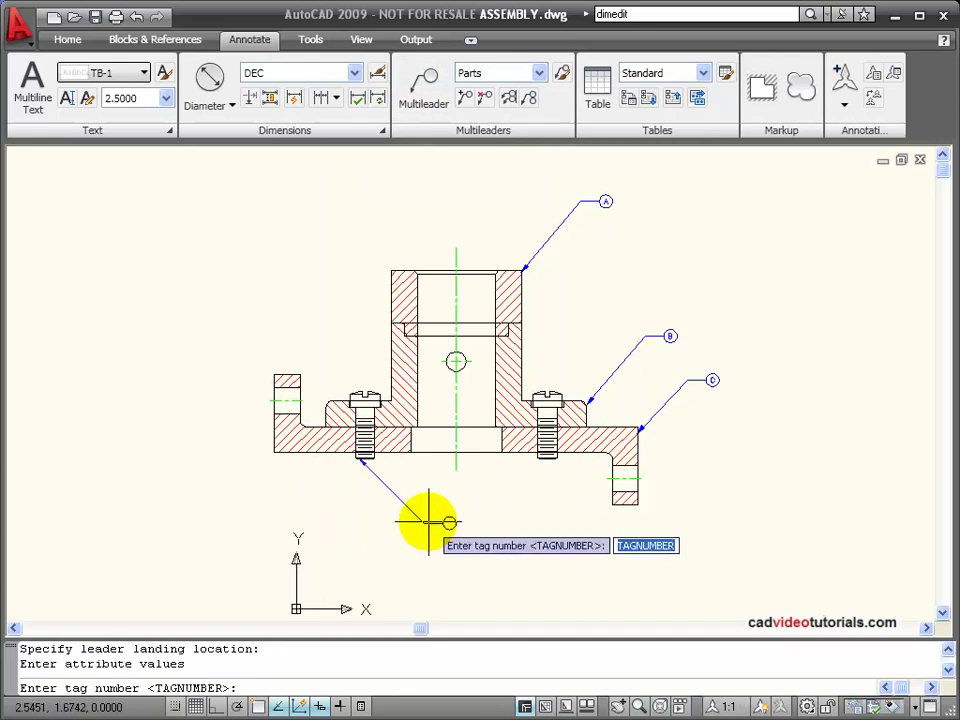
text(D)
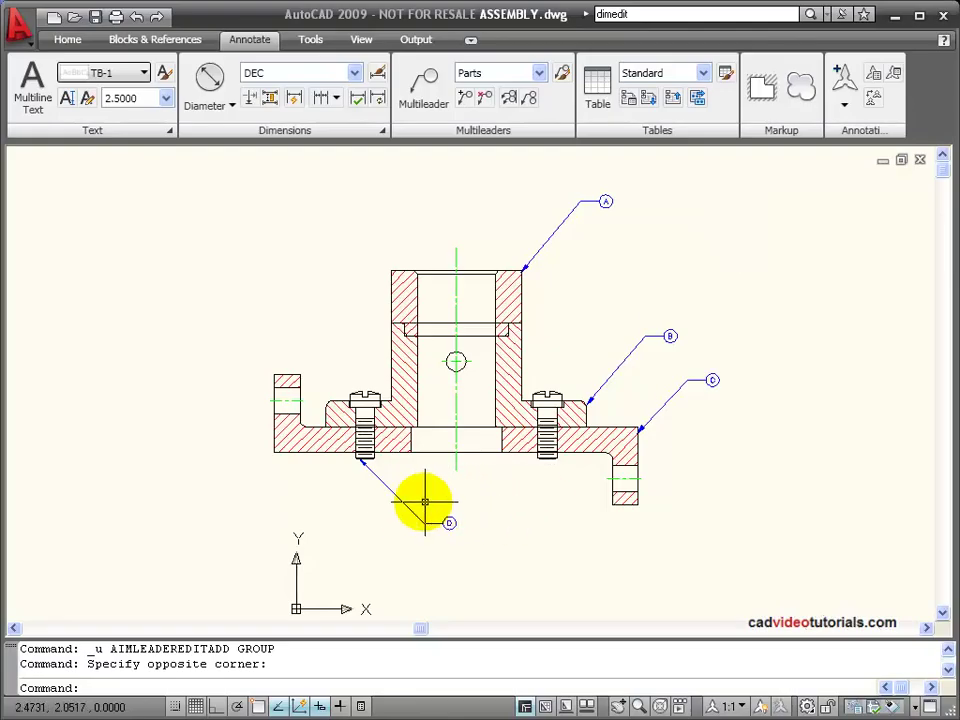
click(405, 505)
key(Escape)
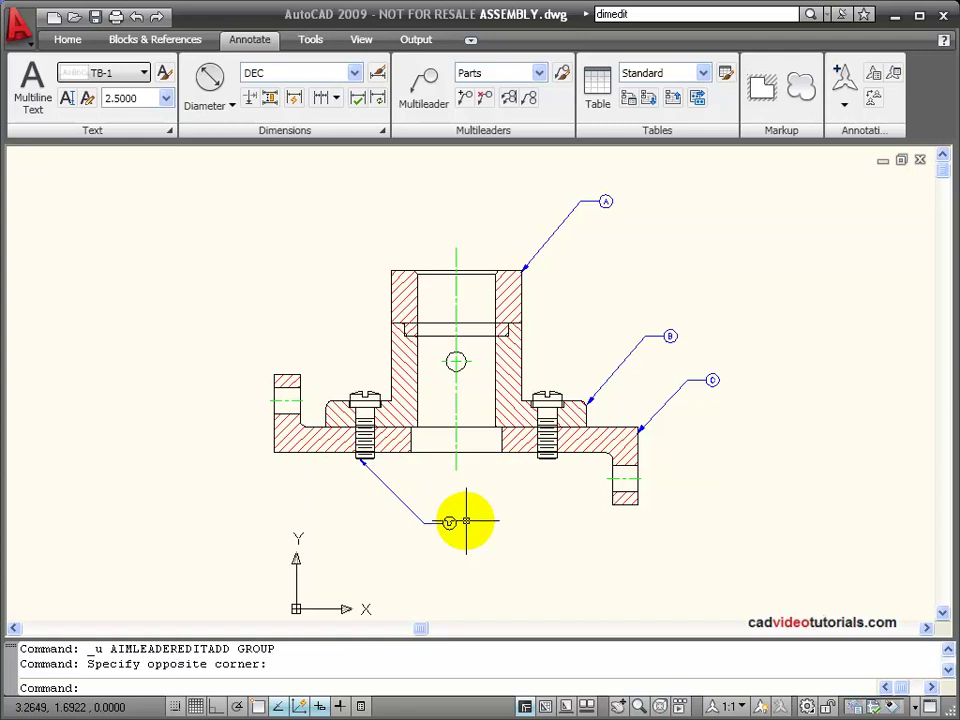
Step: Attach a second leader to balloon D reaching the bottom of the right screw
click(470, 99)
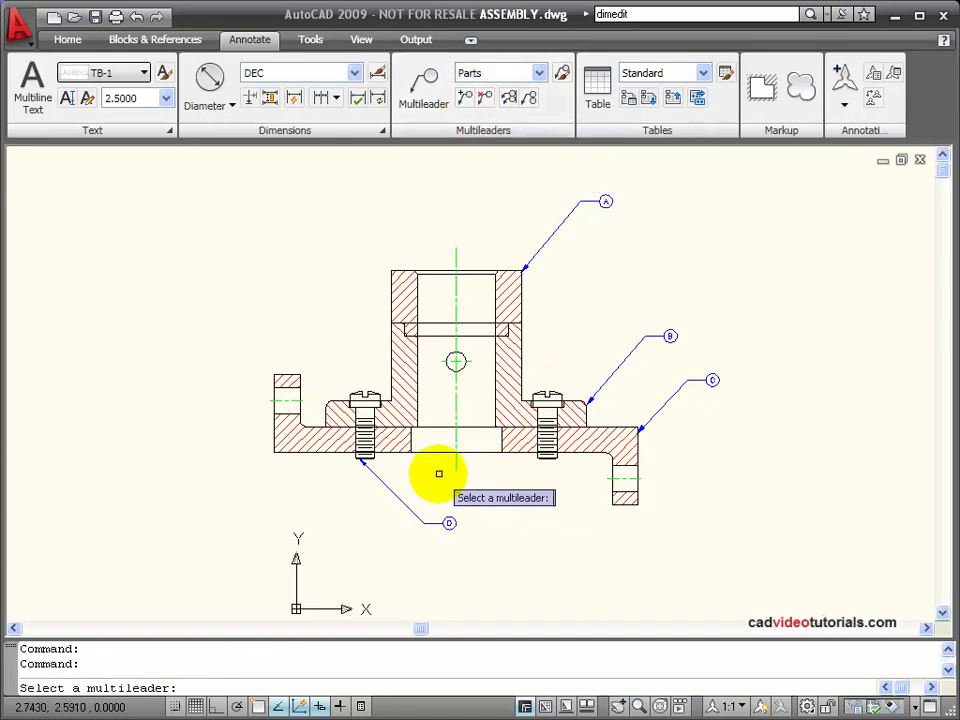
click(406, 495)
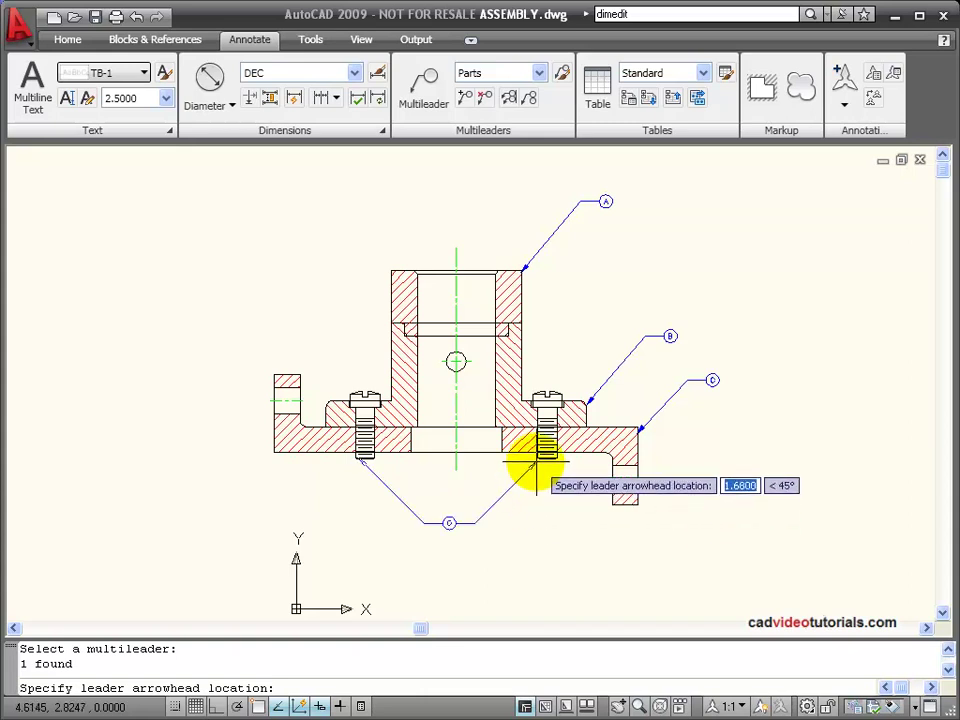
click(536, 463)
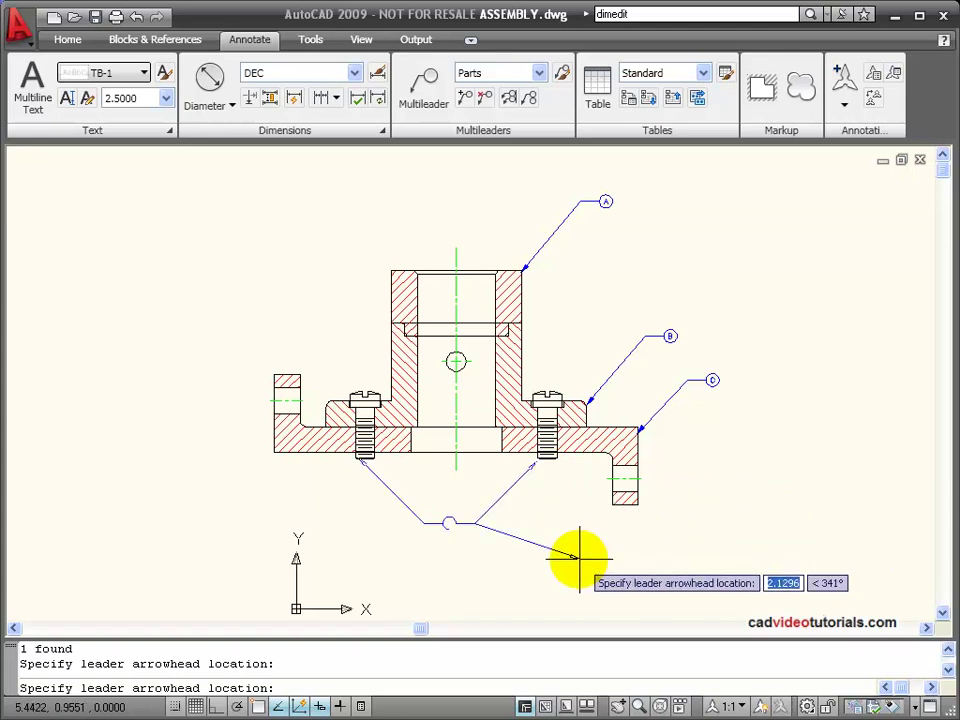
key(Return)
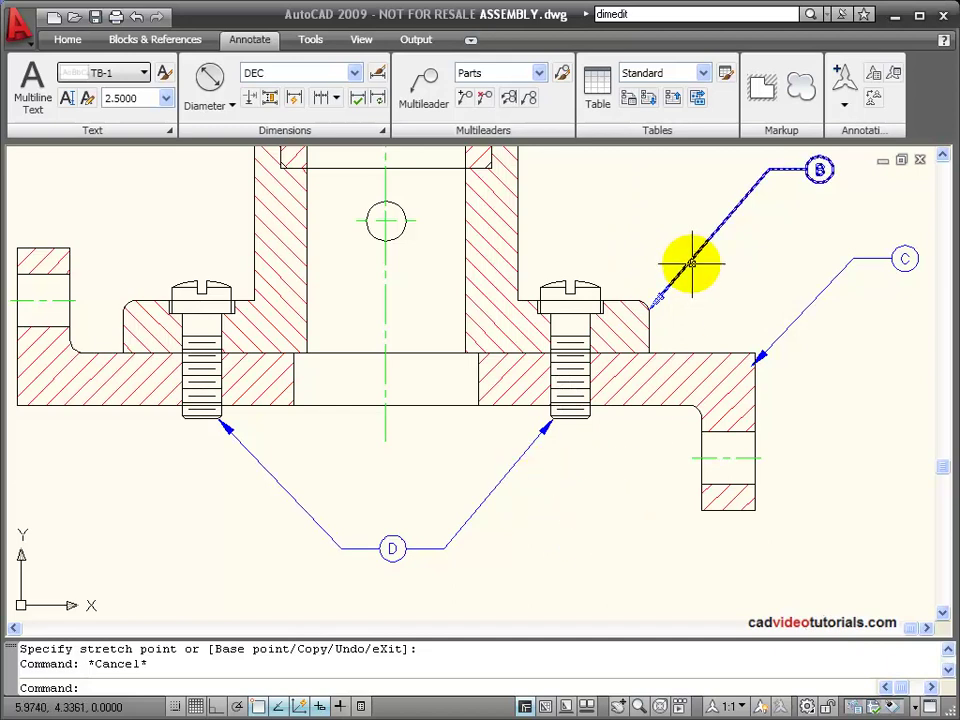
click(487, 100)
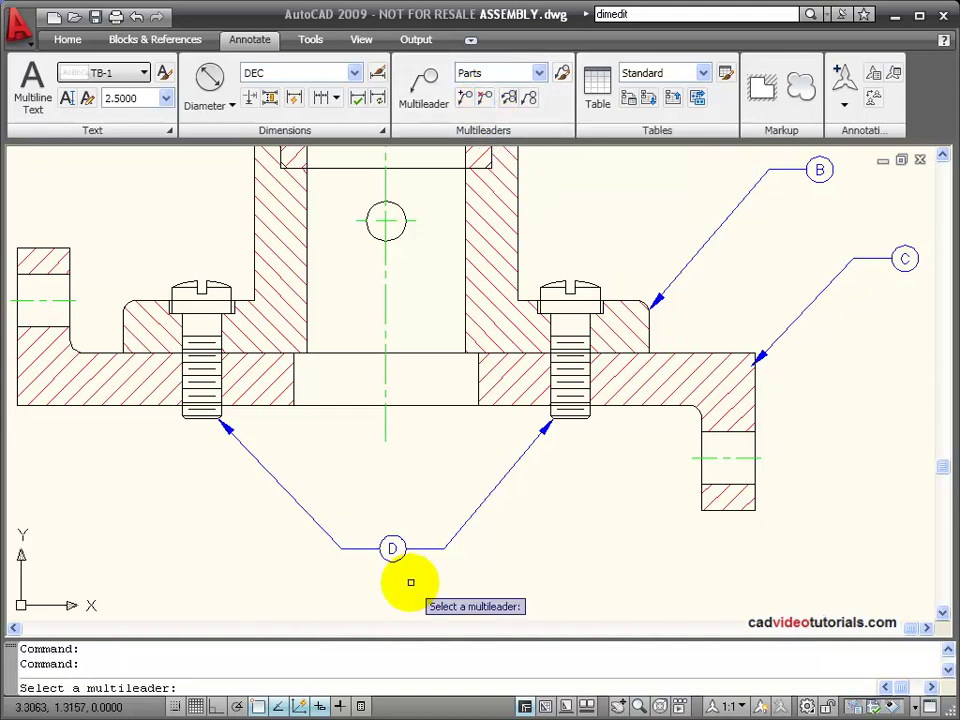
click(392, 548)
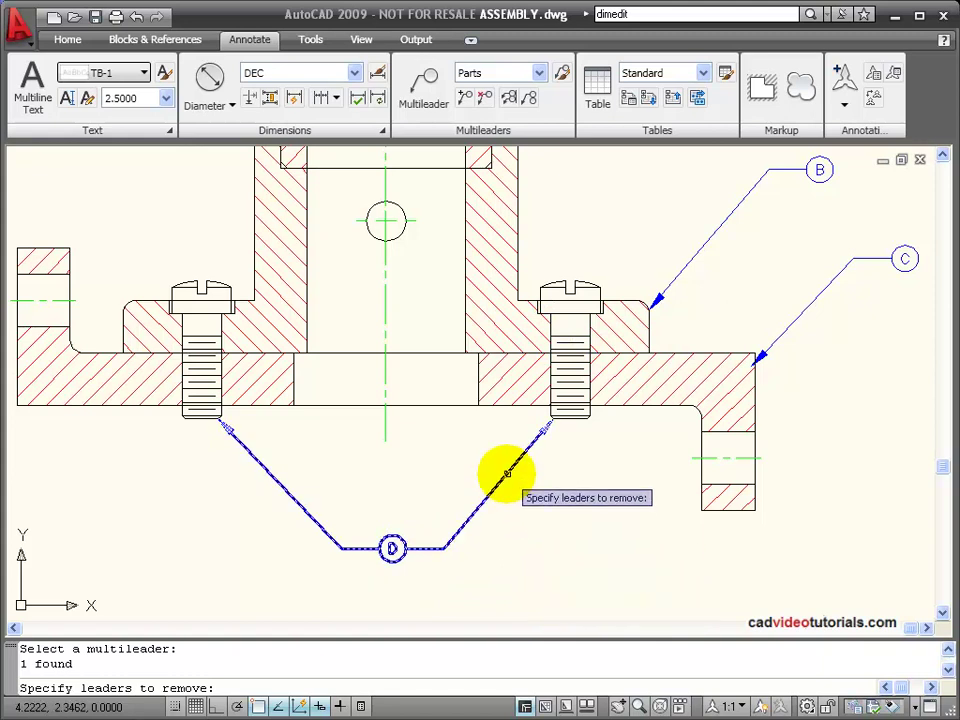
click(507, 472)
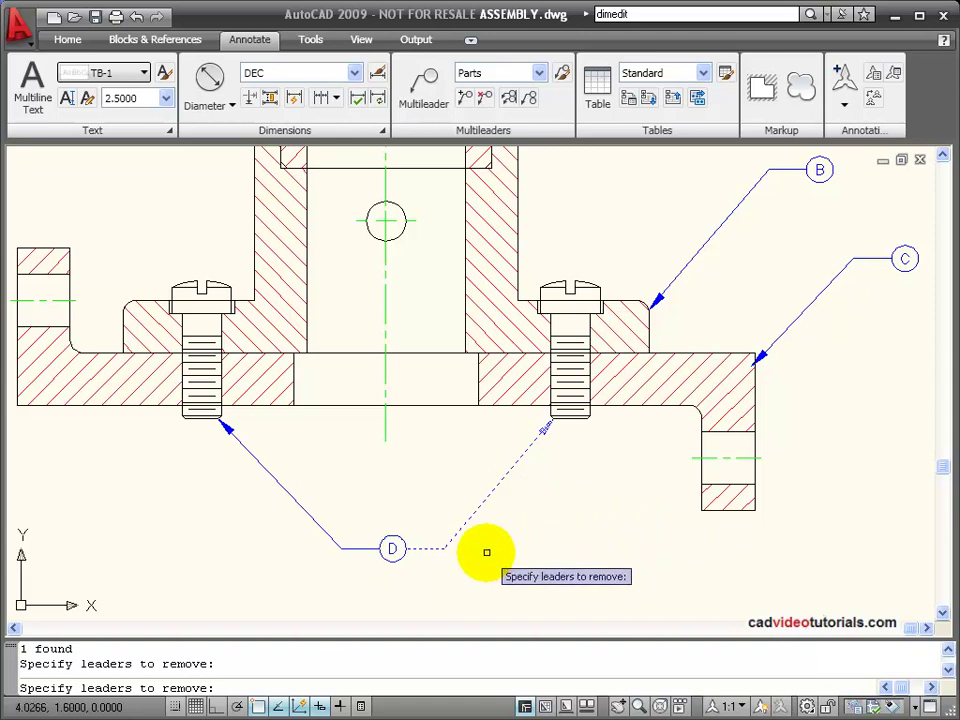
key(Return)
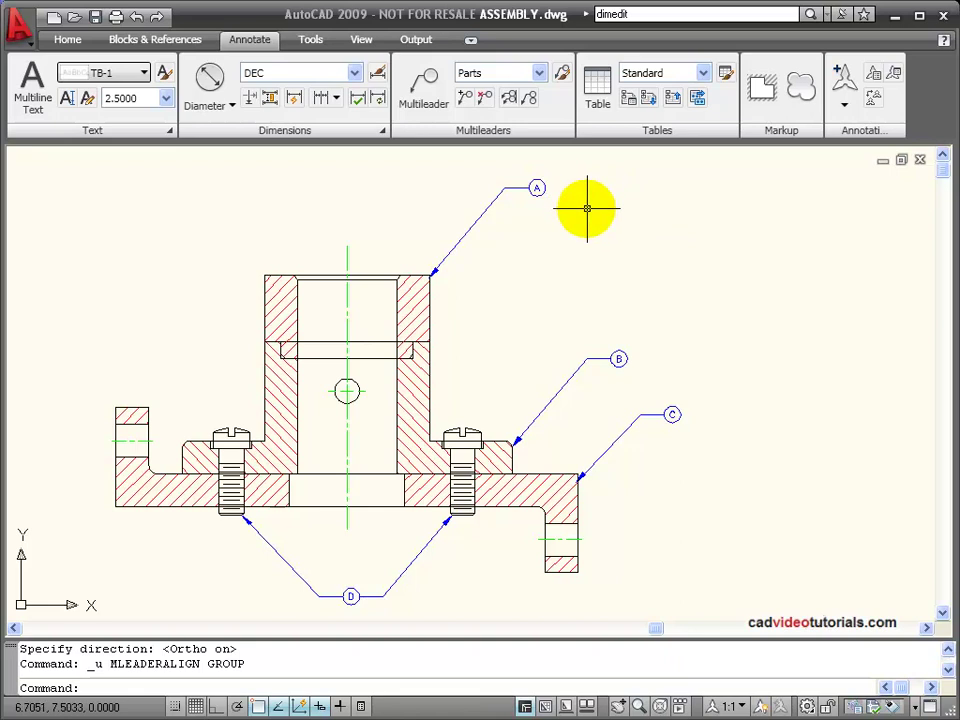
Step: Align balloons A, B and C vertically to balloon C, using Ortho for a straight column
click(509, 100)
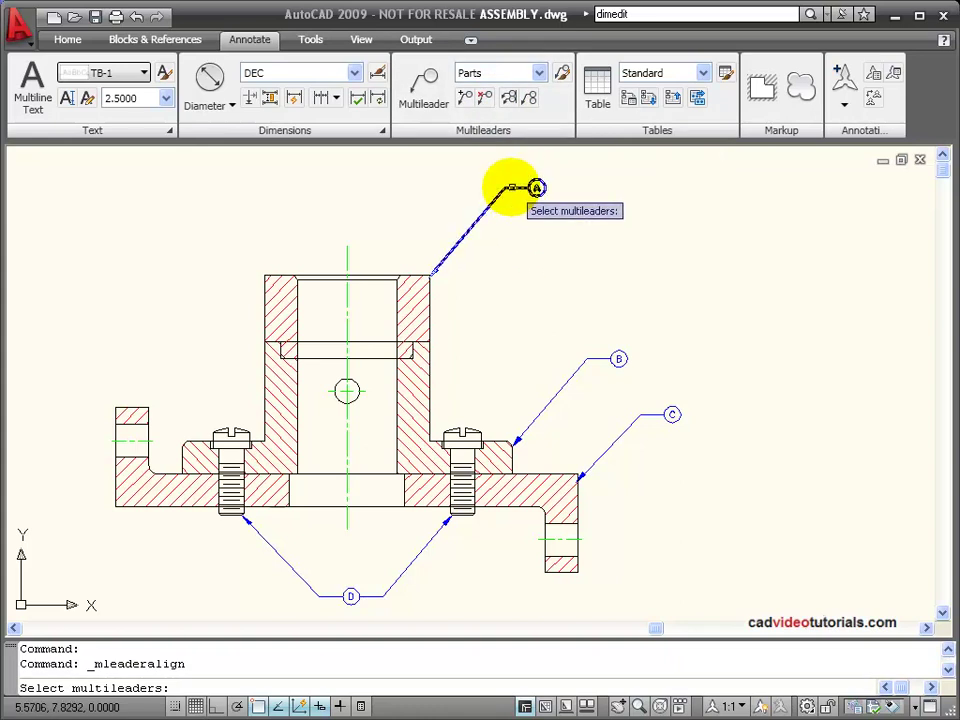
click(512, 187)
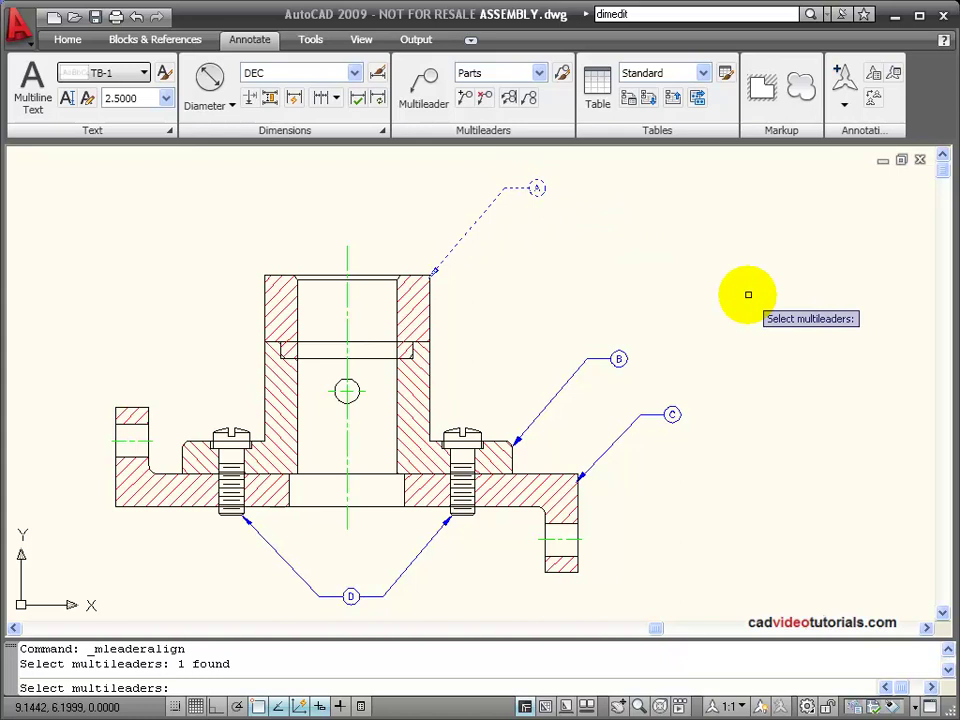
click(715, 236)
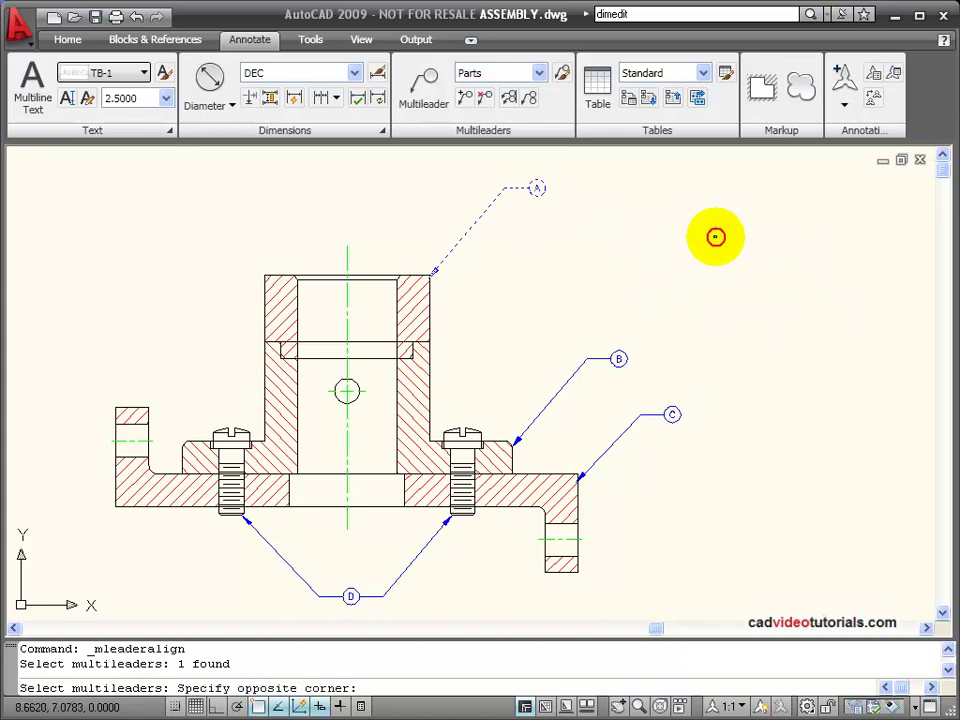
click(564, 430)
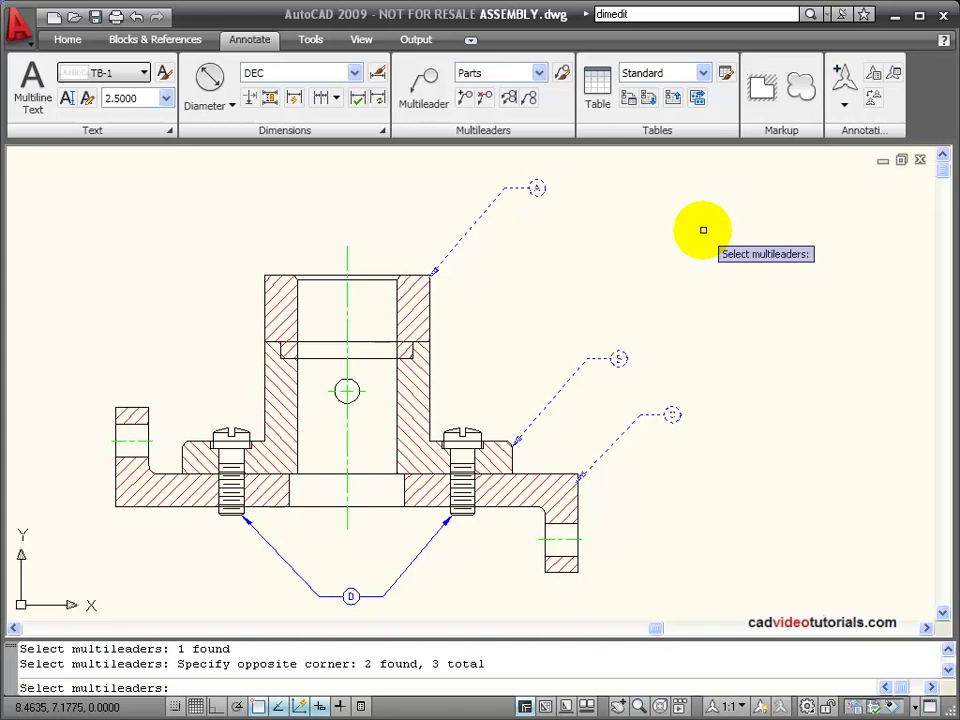
key(Return)
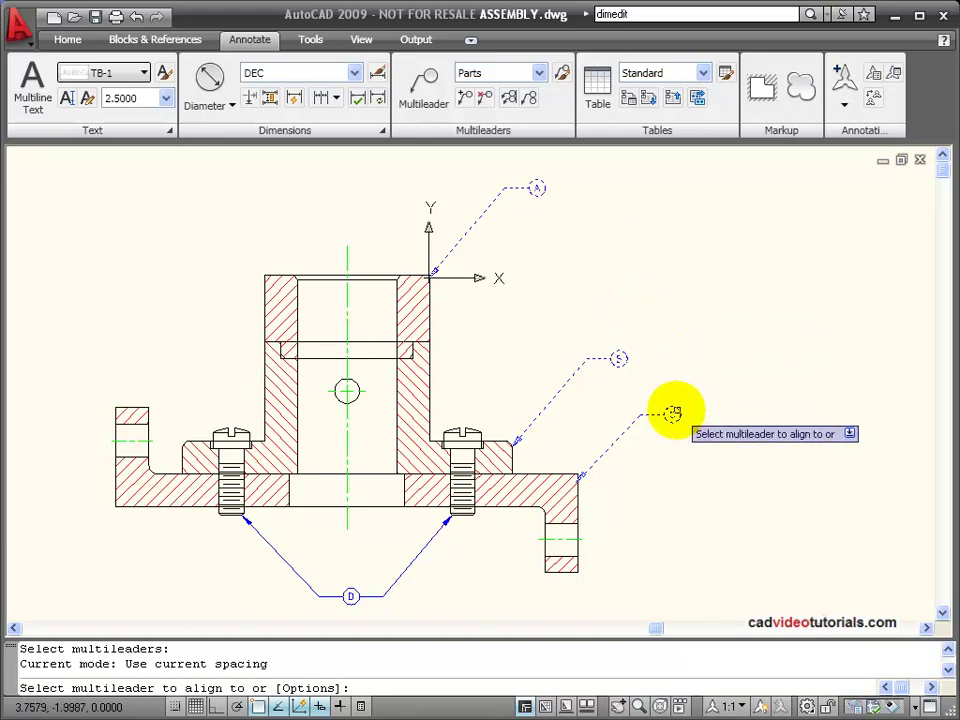
click(673, 413)
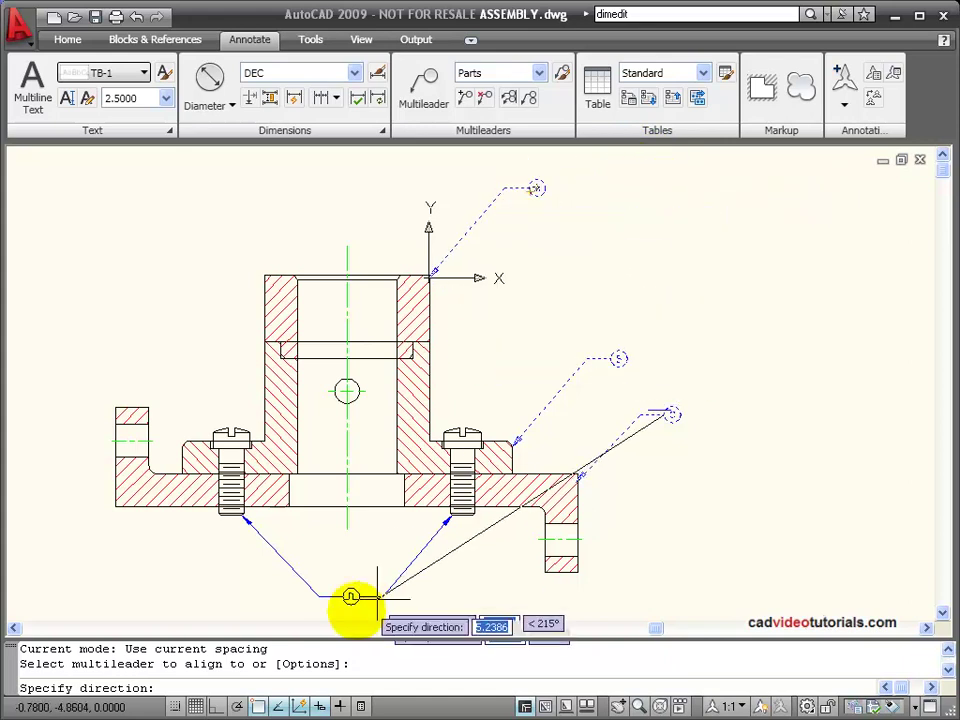
click(218, 707)
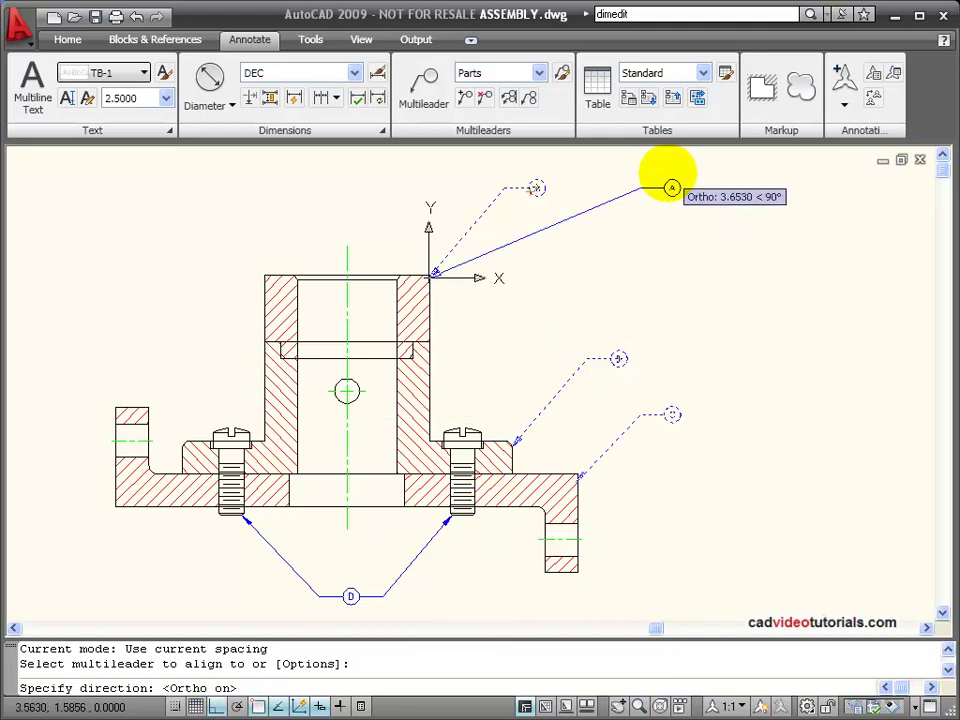
click(672, 187)
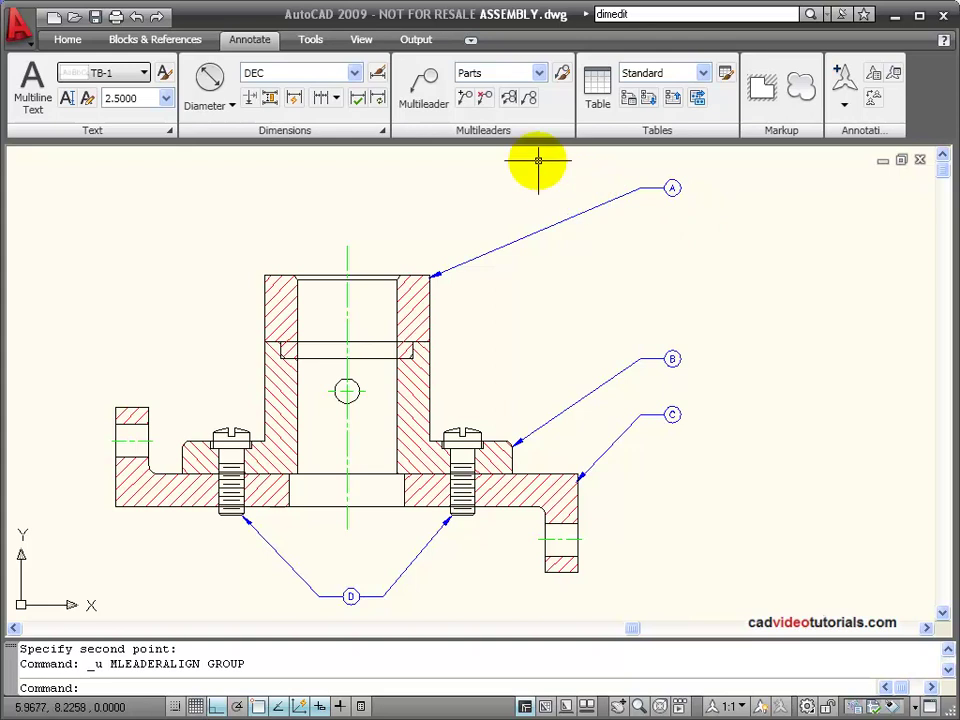
click(511, 106)
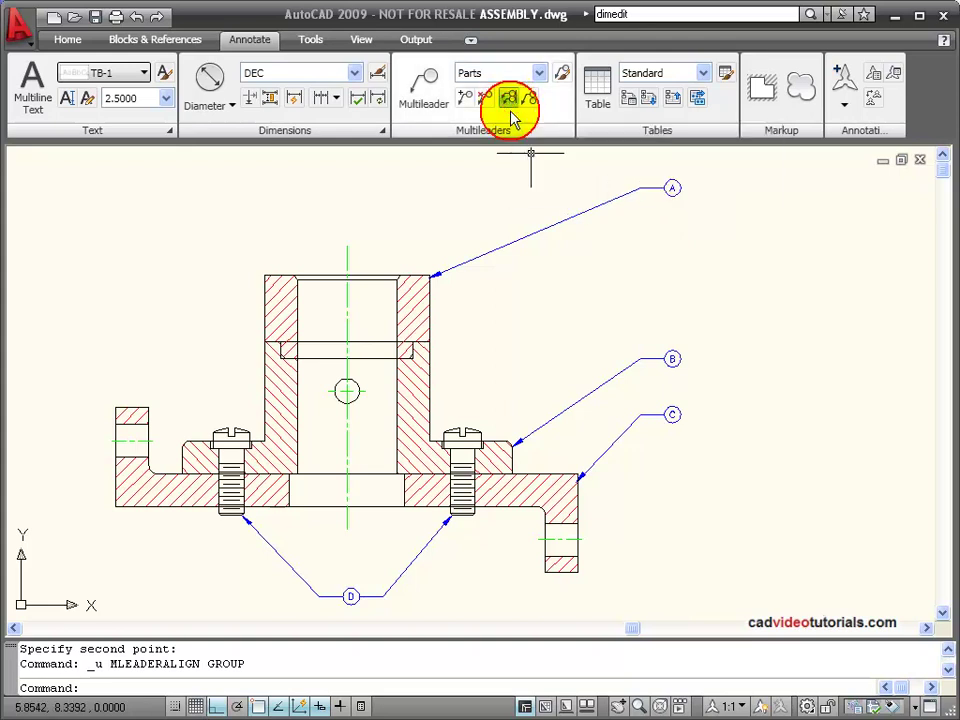
click(702, 160)
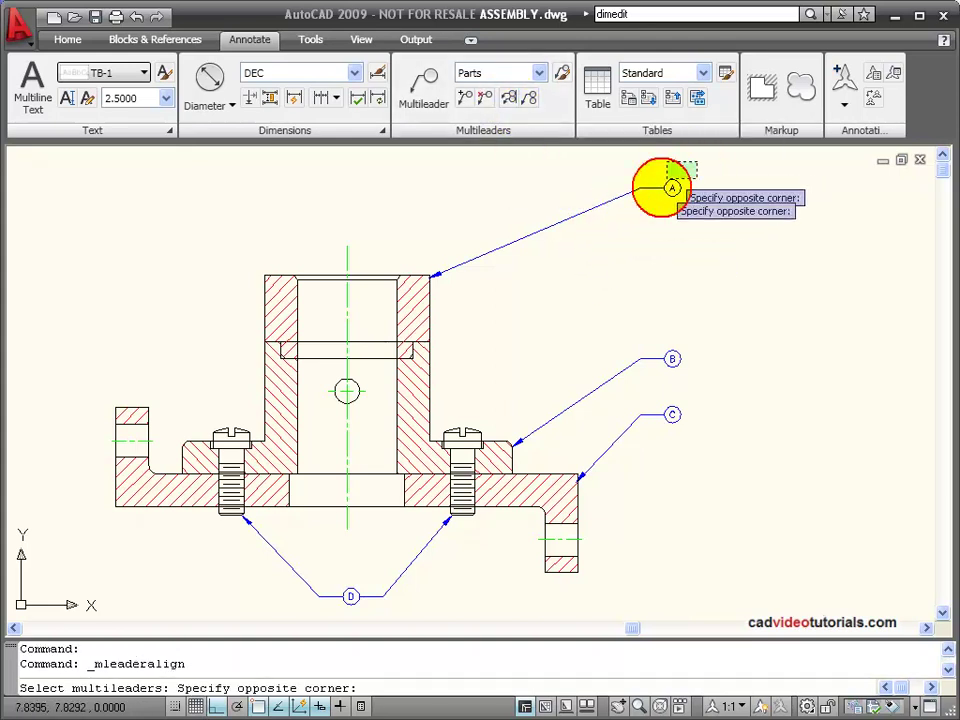
click(632, 449)
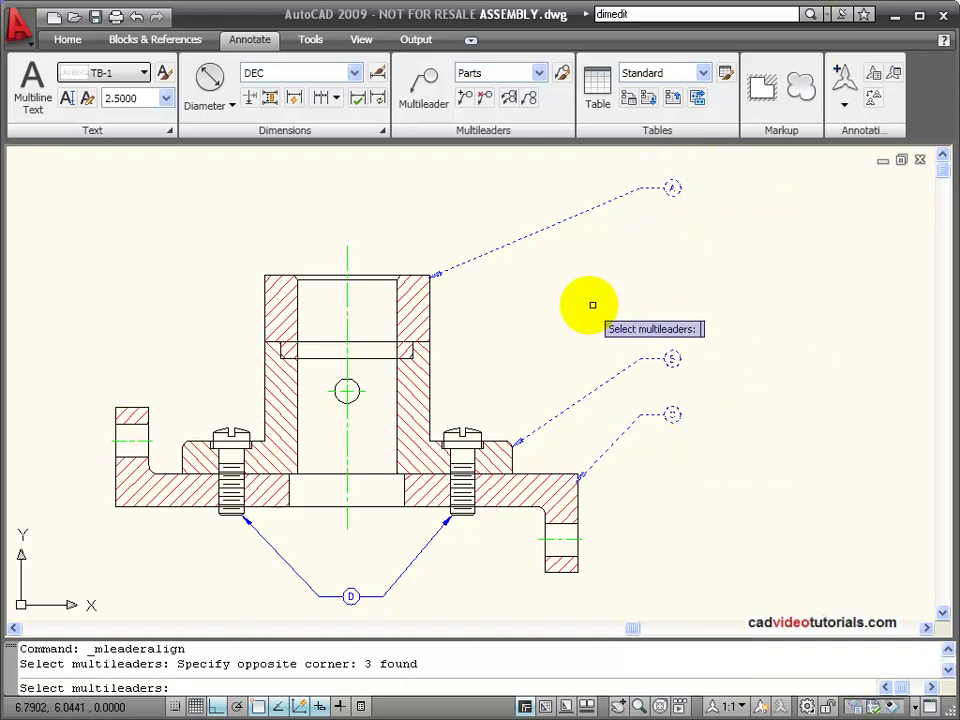
key(Return)
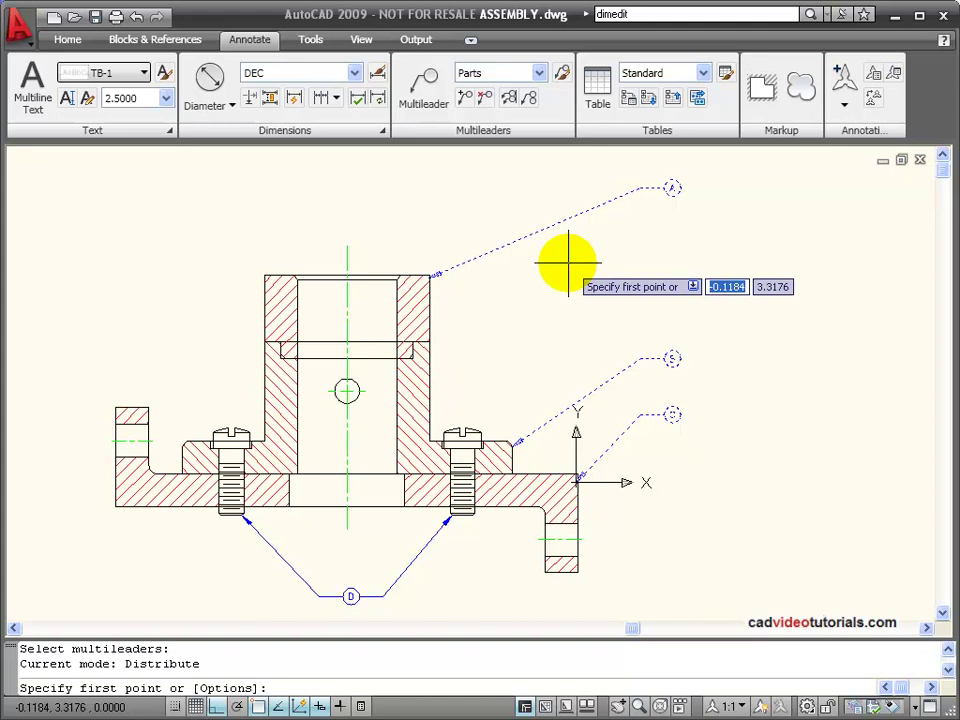
text(o)
key(Return)
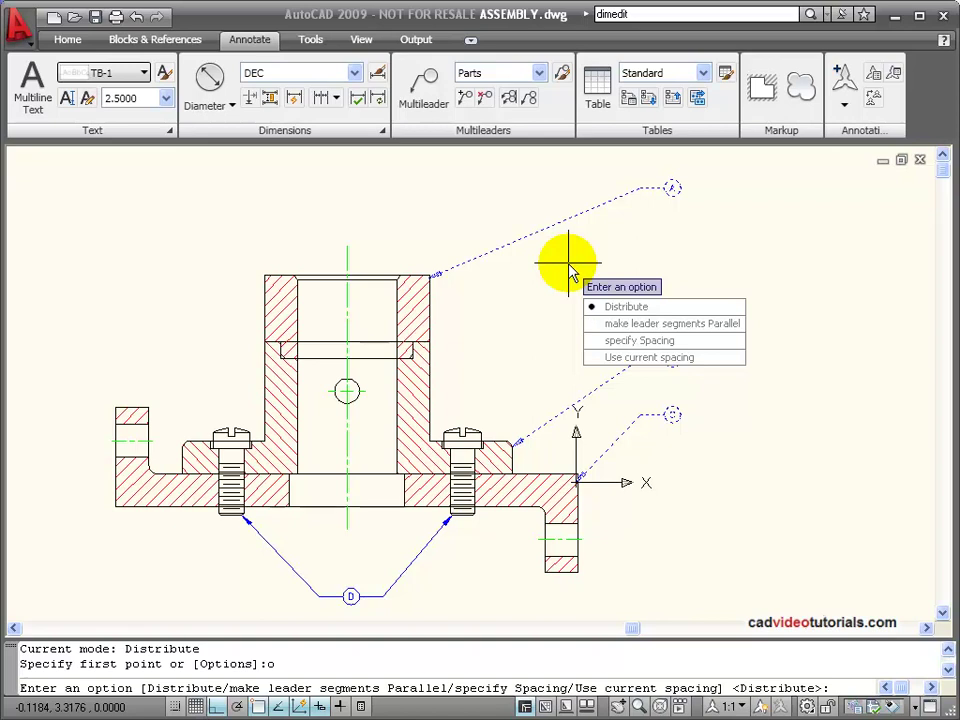
text(D)
key(Return)
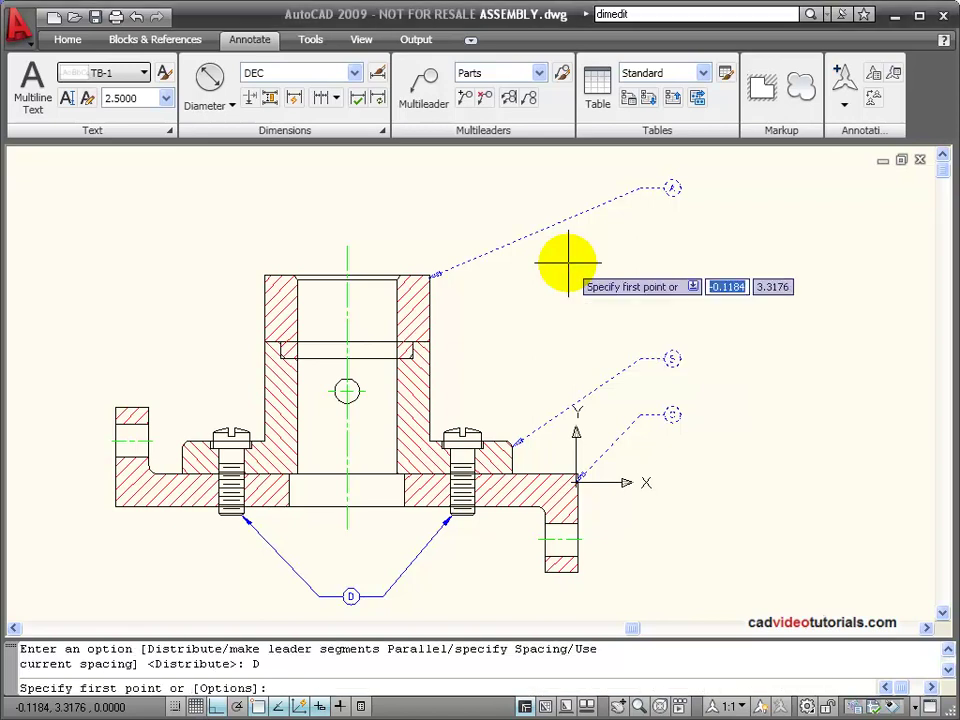
click(672, 195)
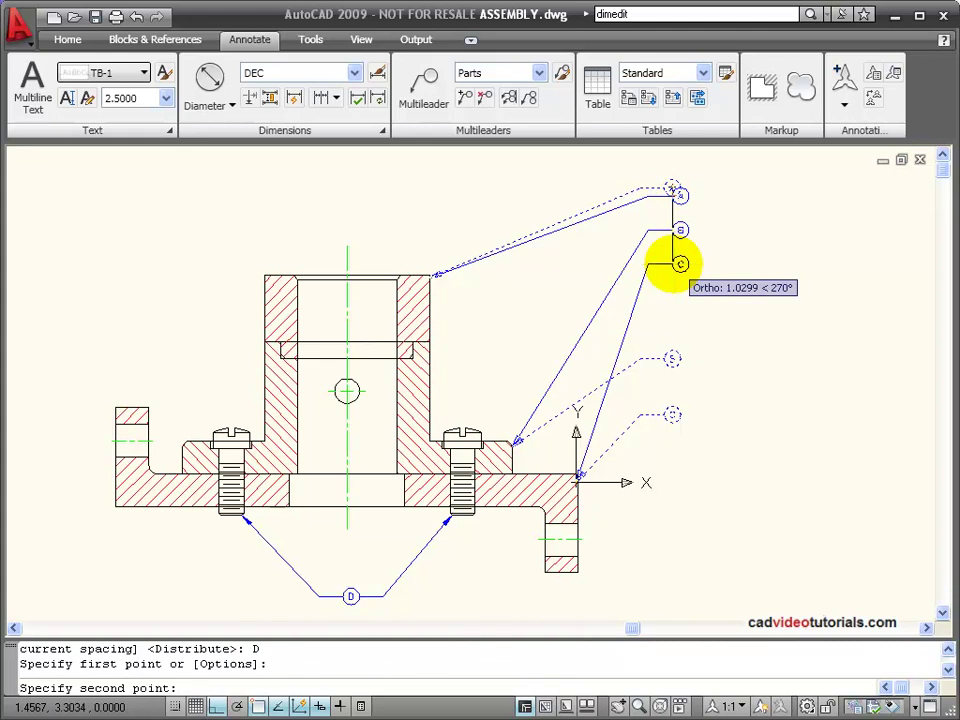
click(680, 264)
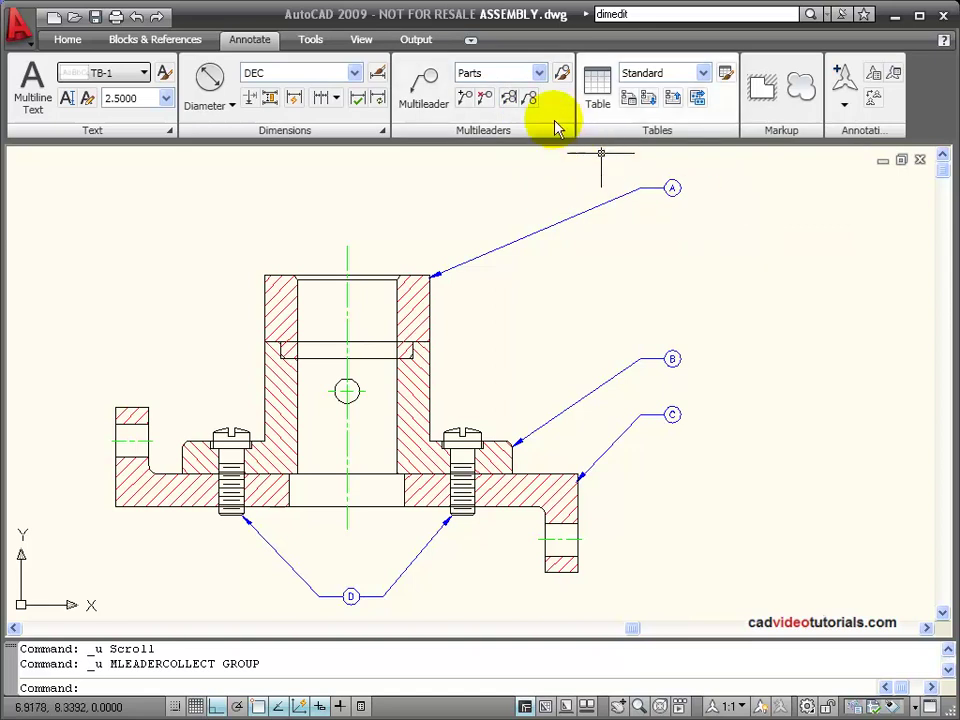
Step: Collect balloons A, B and C onto one leader, placed as a row reading A, C, B
click(530, 97)
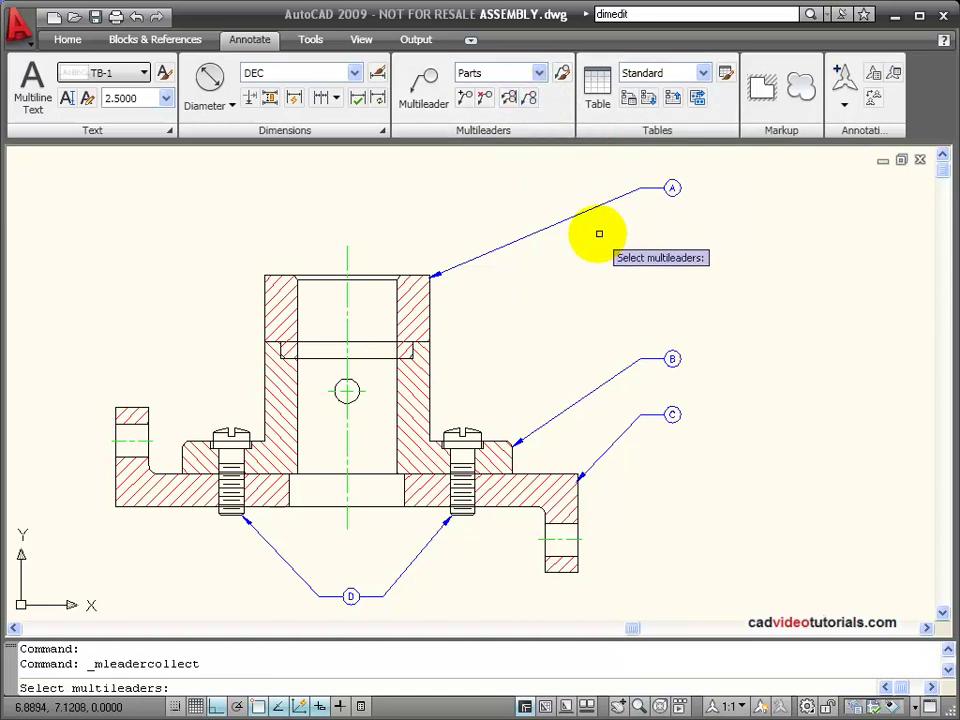
click(574, 214)
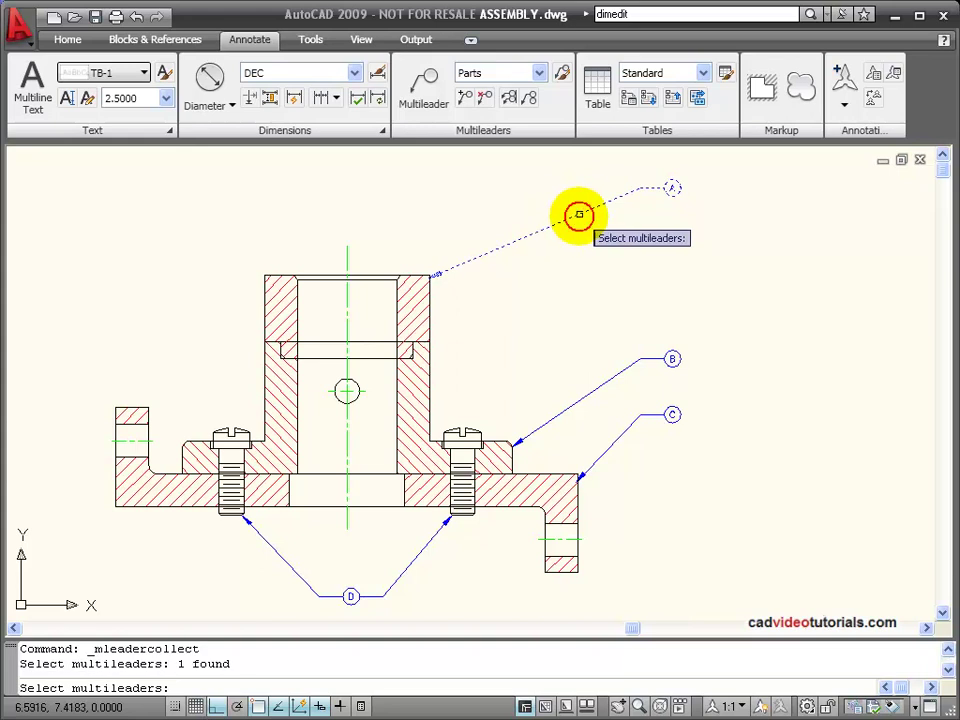
click(691, 272)
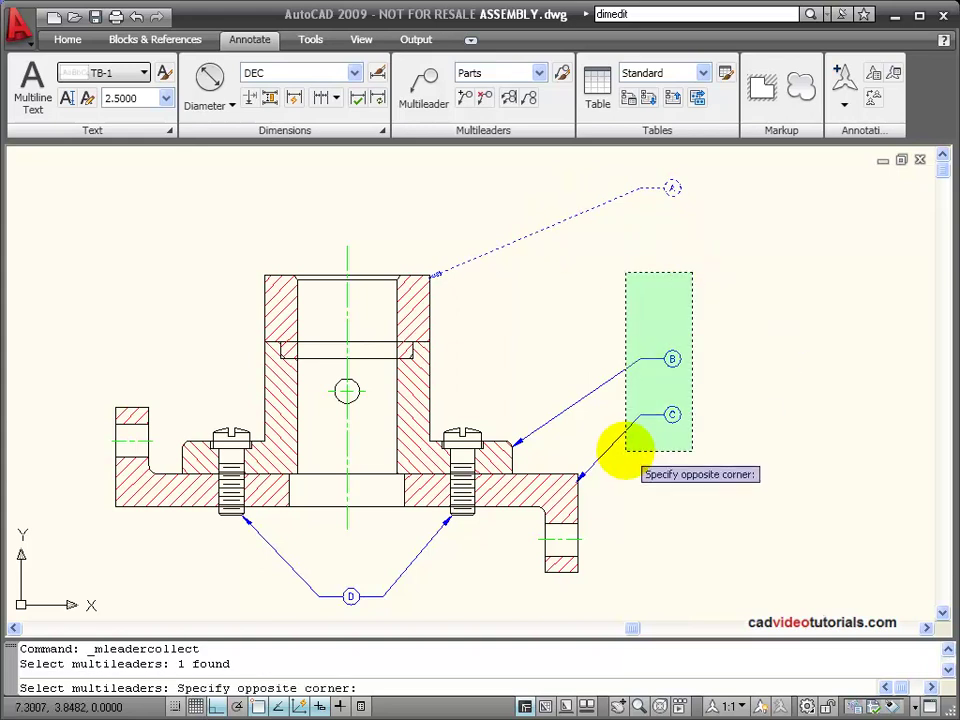
click(622, 449)
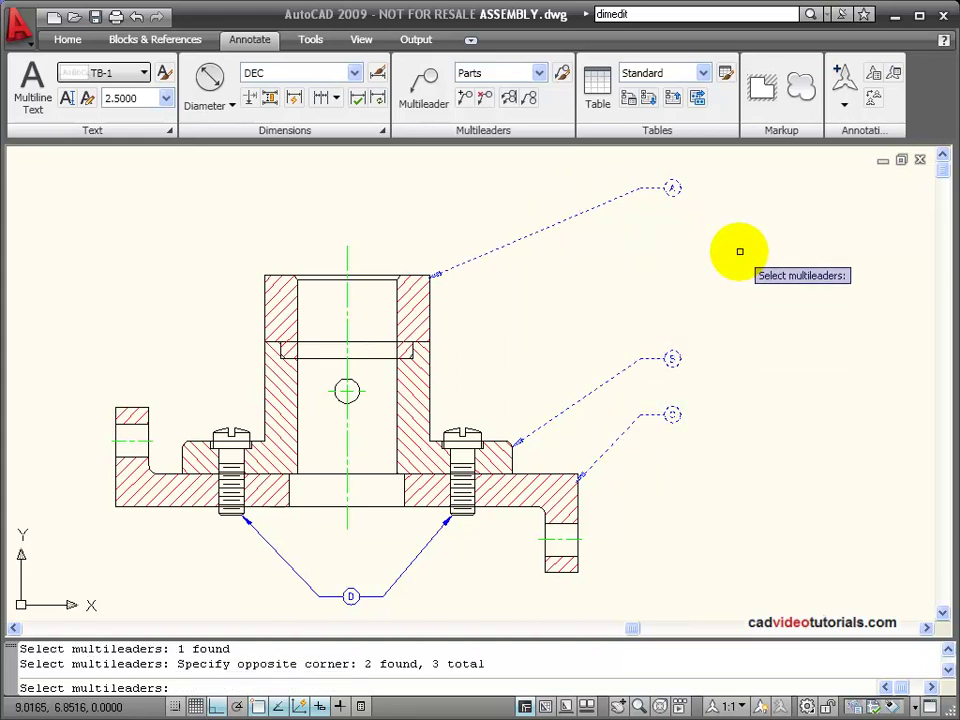
key(Return)
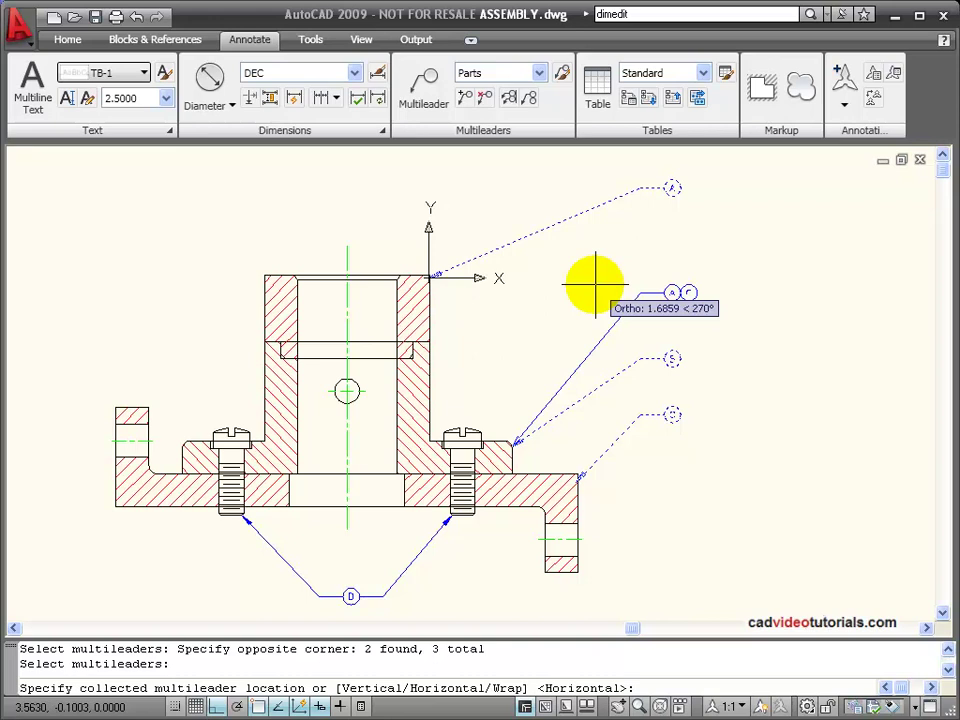
click(596, 286)
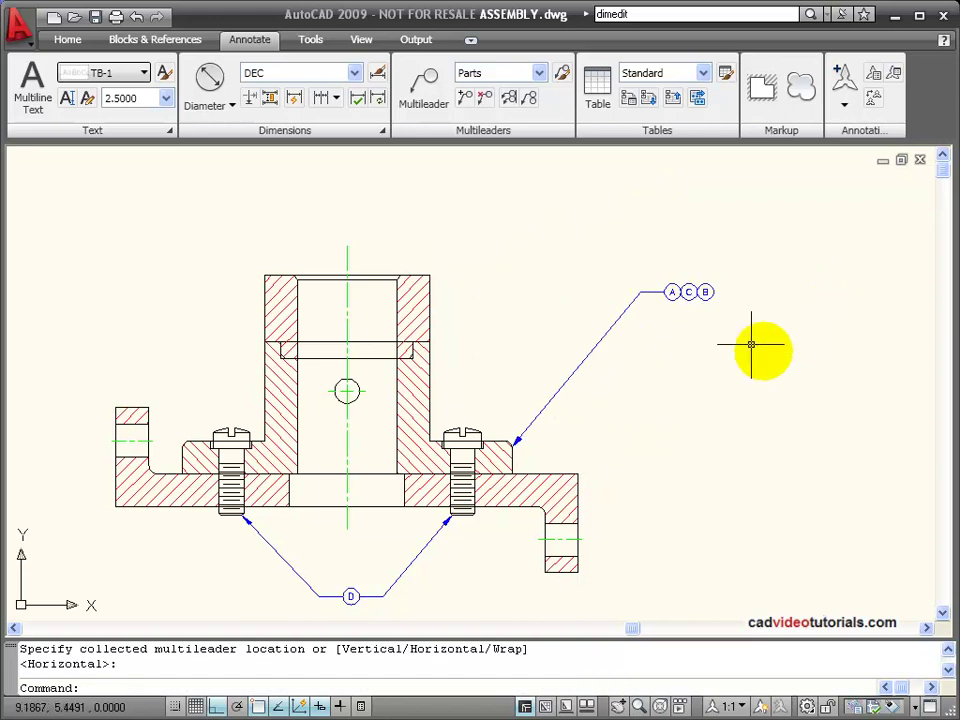